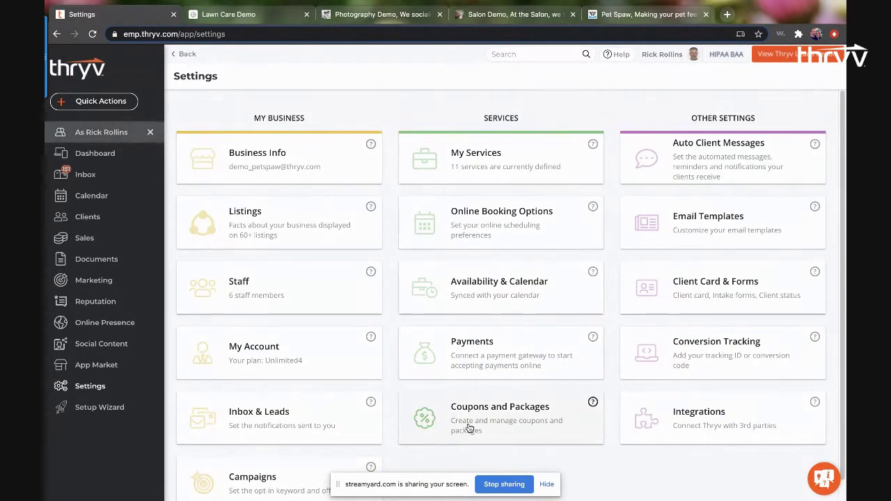
# Start a new package from the packages area of the Coupons and Packages settings
pyautogui.click(515, 416)
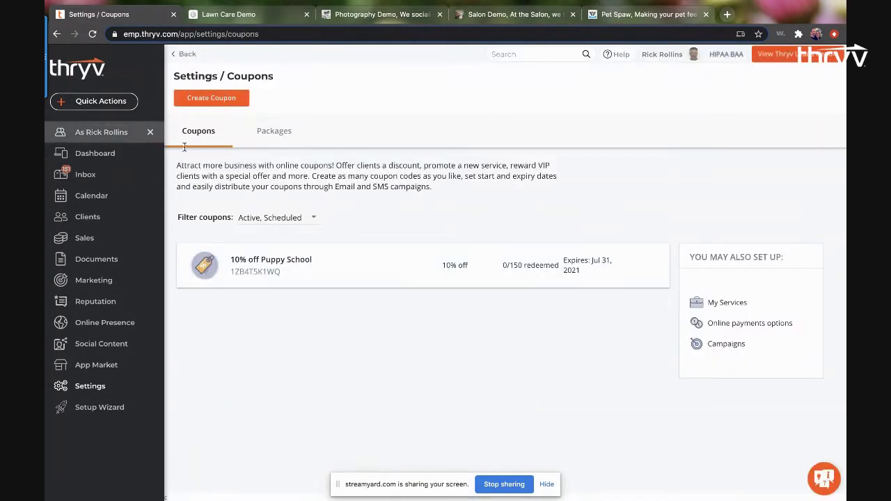
pyautogui.click(271, 138)
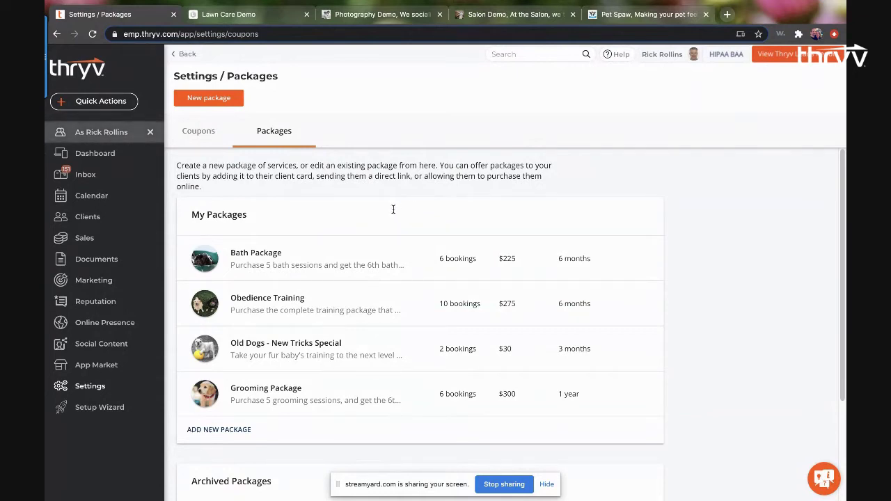
pyautogui.click(203, 101)
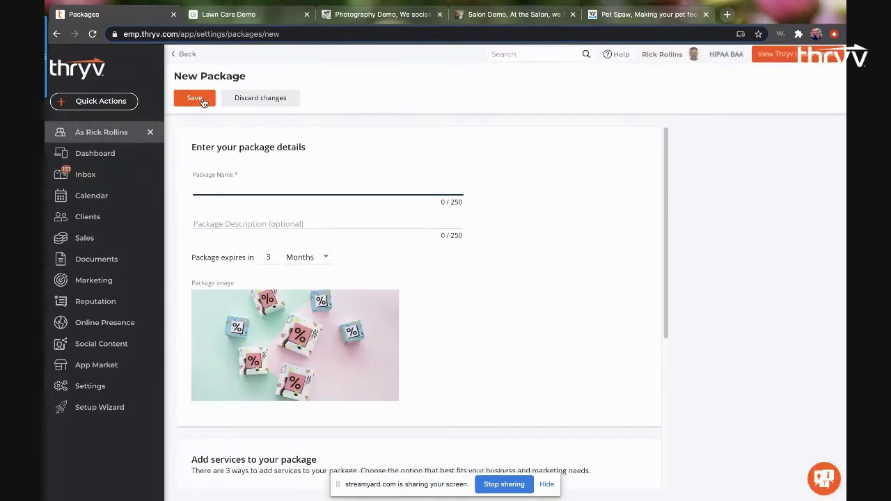
# Name the new package "All the Tips & the Tricks"
pyautogui.click(202, 101)
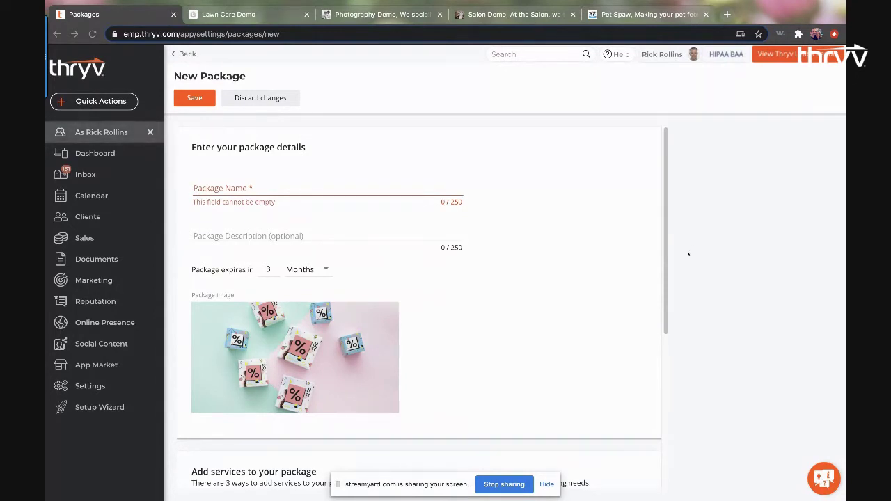
pyautogui.click(238, 187)
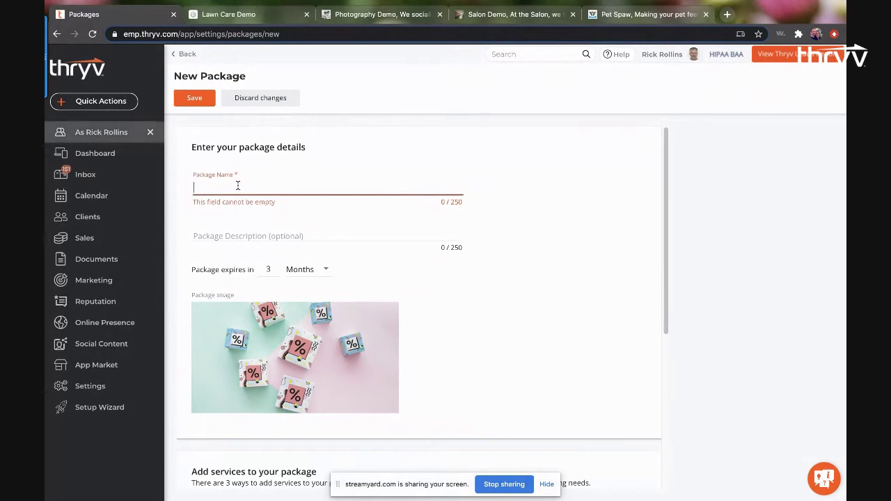
pyautogui.write('All the Tips & the Tricks')
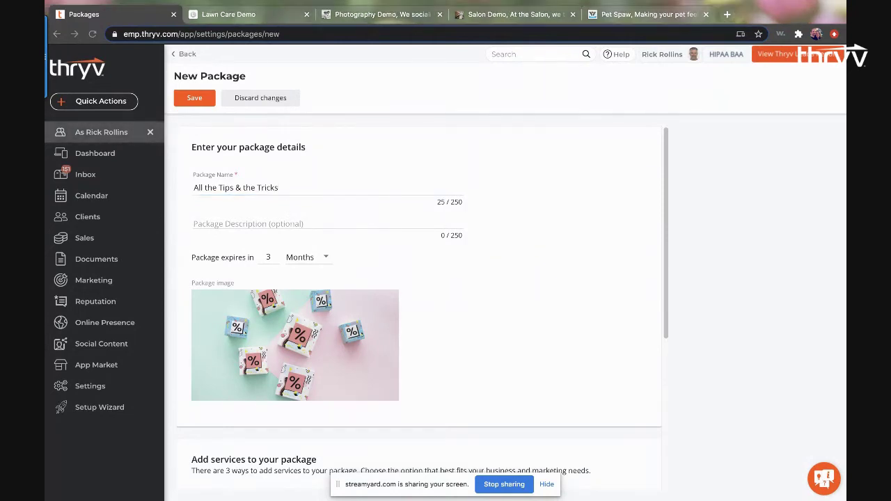
# Enter the package description "Teach your young fur-teenager all the tricks in our books with intermediate training course special - 4 sessions for the price of 3!"
pyautogui.click(243, 225)
pyautogui.write('Teach your young fur-teenager all the tricks in our books with intermediate training course special - 4 sessions for the price of 3!')
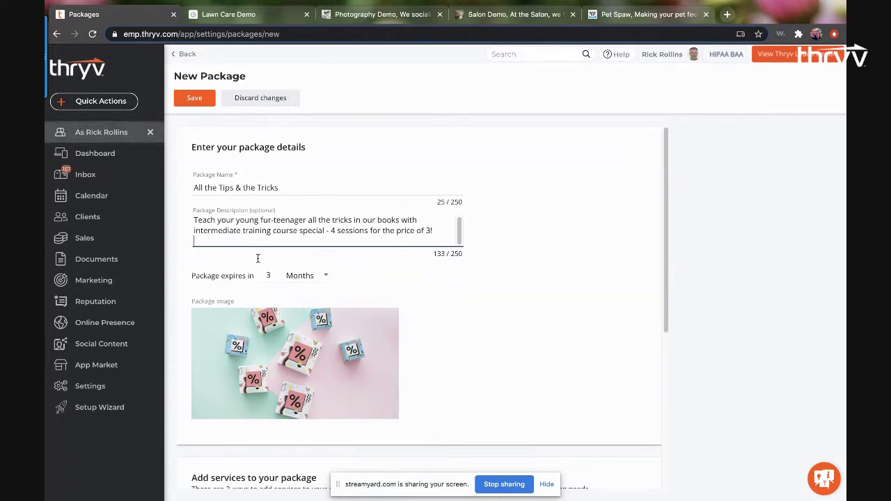
pyautogui.press('BackSpace')
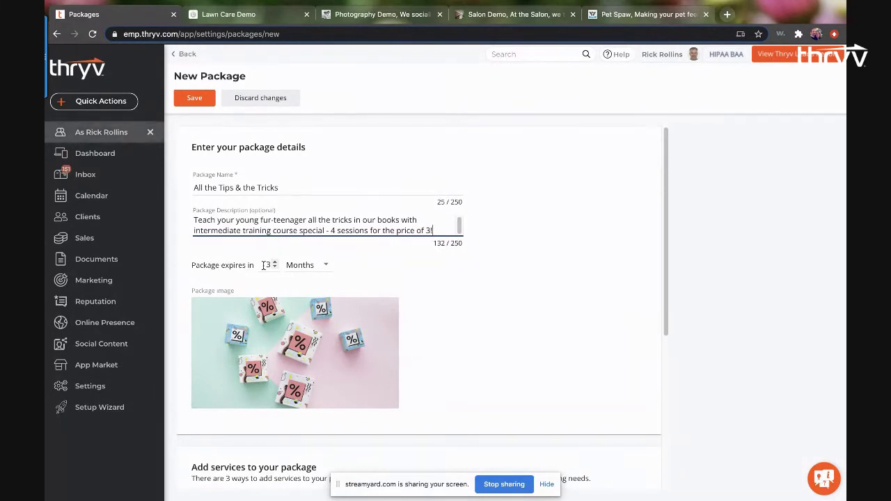
# Choose months as the package expiry unit and use the previously uploaded French bulldog photo as the package image
pyautogui.click(300, 265)
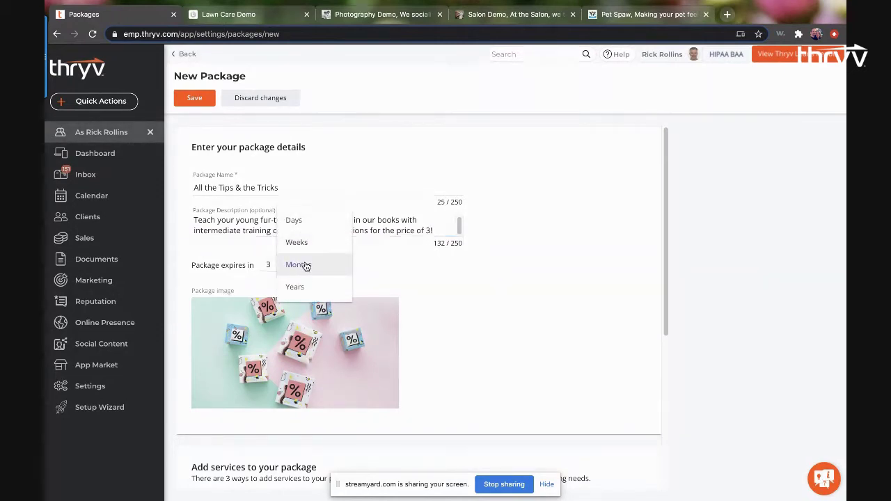
pyautogui.click(312, 267)
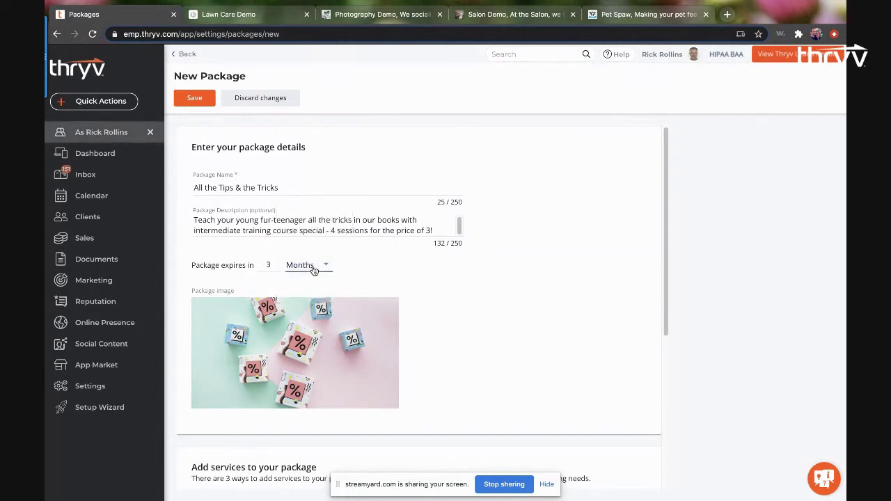
pyautogui.click(267, 344)
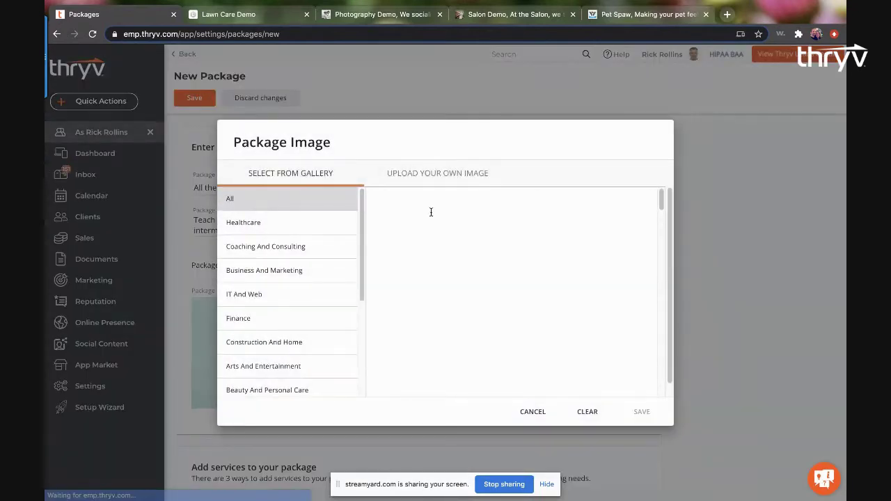
pyautogui.click(421, 175)
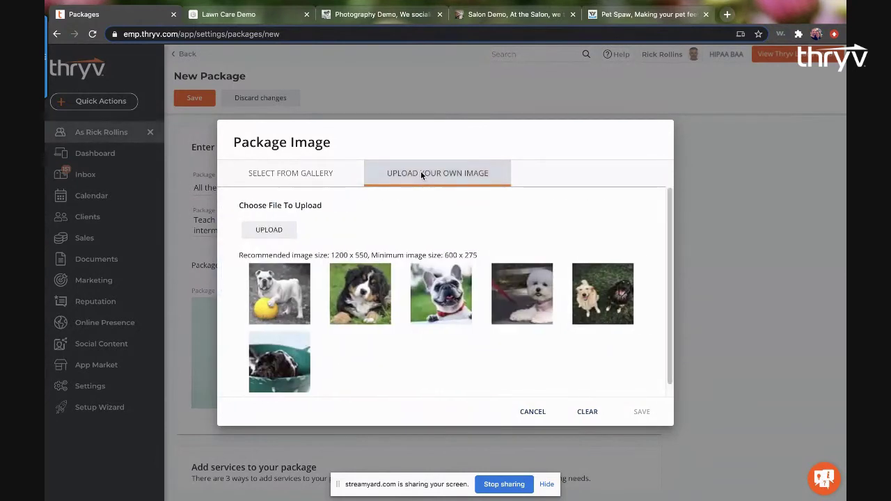
pyautogui.click(442, 303)
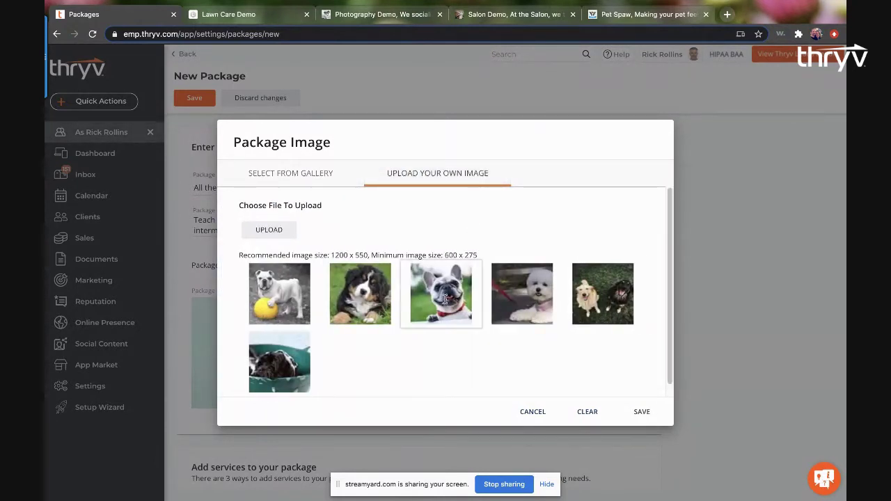
pyautogui.click(640, 411)
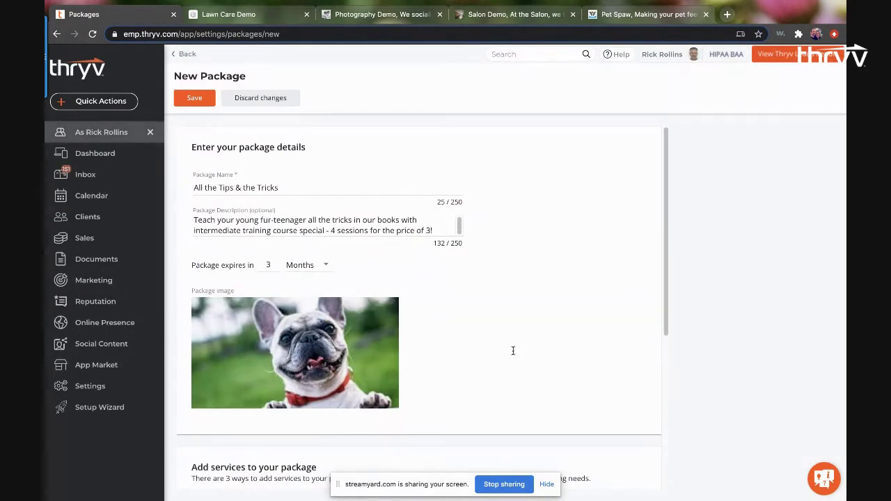
# Add Basic Grooming to the package as a specific service with 6 sessions
pyautogui.scroll(-1, 512, 351)
pyautogui.scroll(-2, 511, 352)
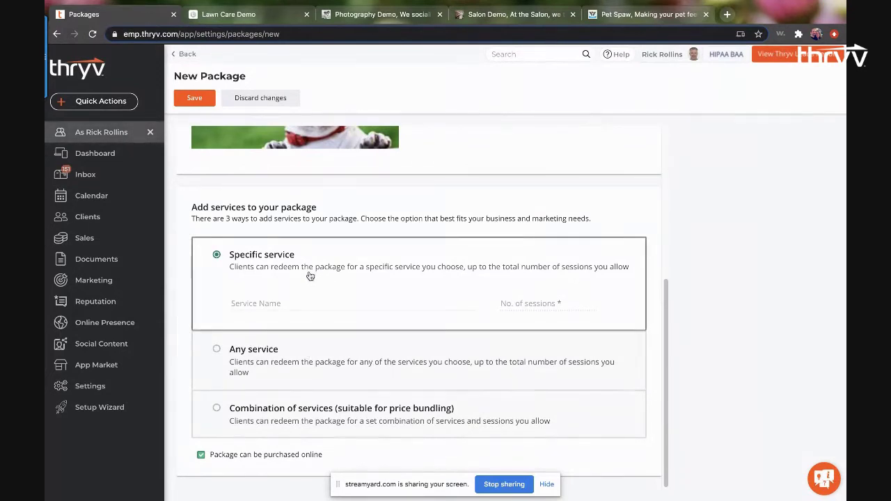
pyautogui.click(262, 298)
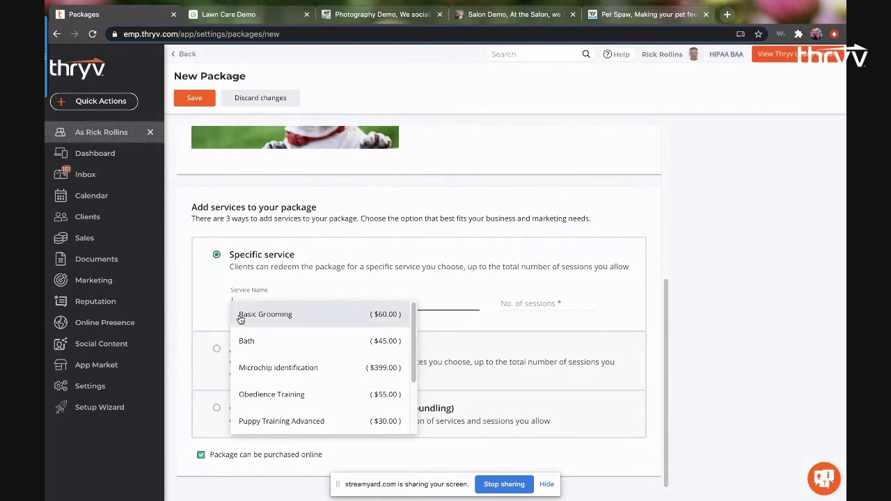
pyautogui.click(318, 321)
pyautogui.click(532, 302)
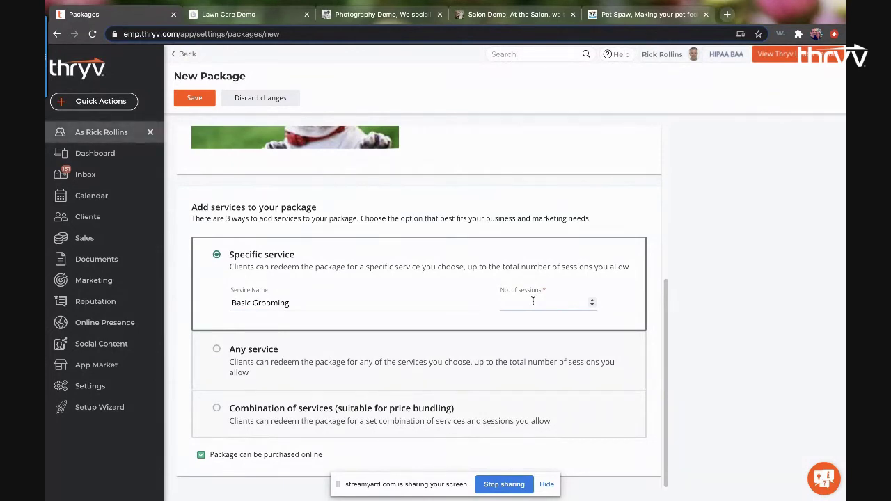
pyautogui.write('6')
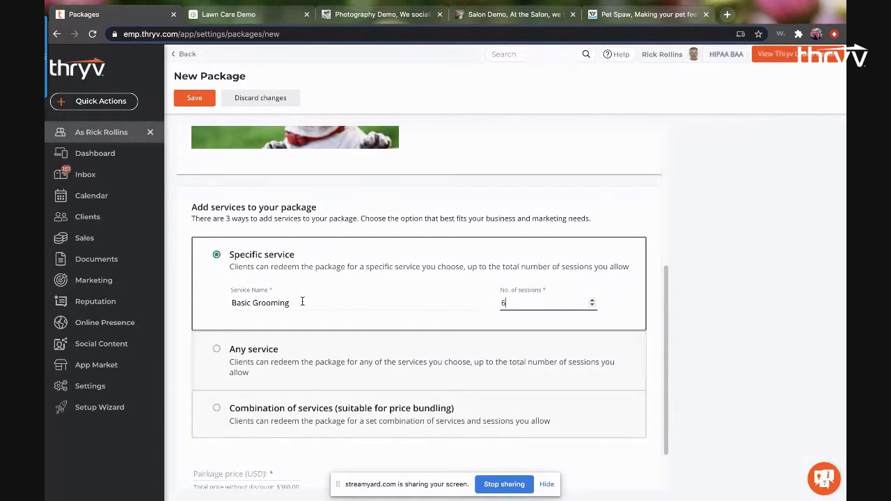
# Switch the package to the Any service option and replace Basic Grooming with Puppy Training Beginner and Puppy Training Intermediate
pyautogui.click(218, 351)
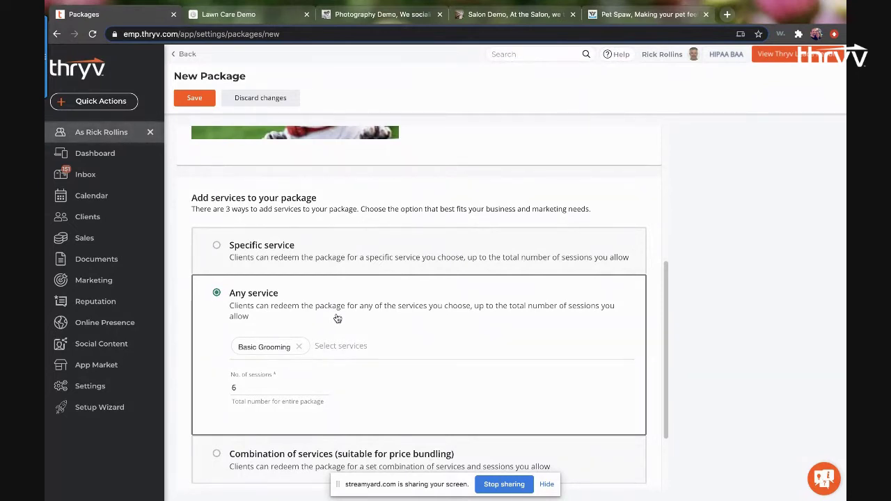
pyautogui.click(299, 347)
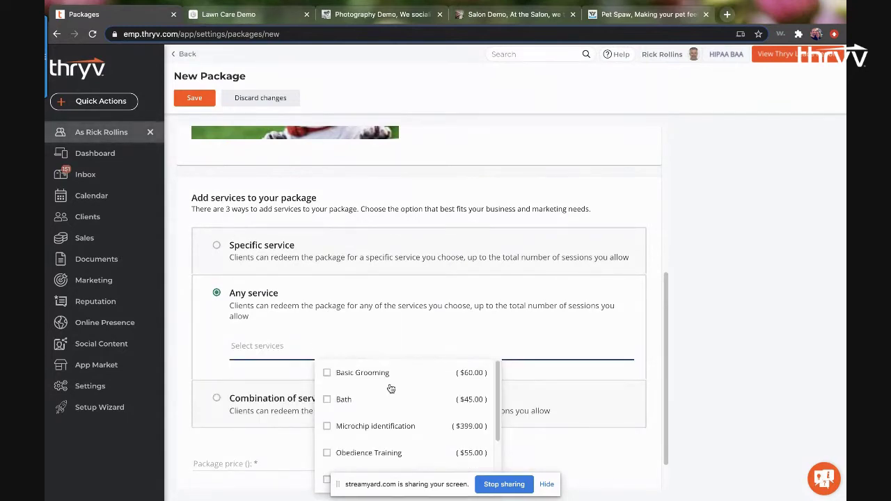
pyautogui.moveTo(496, 384); pyautogui.dragTo(496, 440)
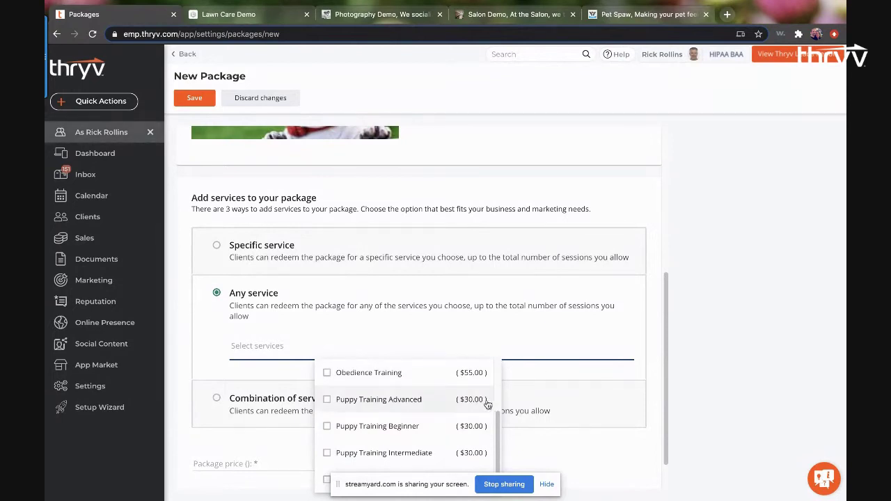
pyautogui.click(527, 485)
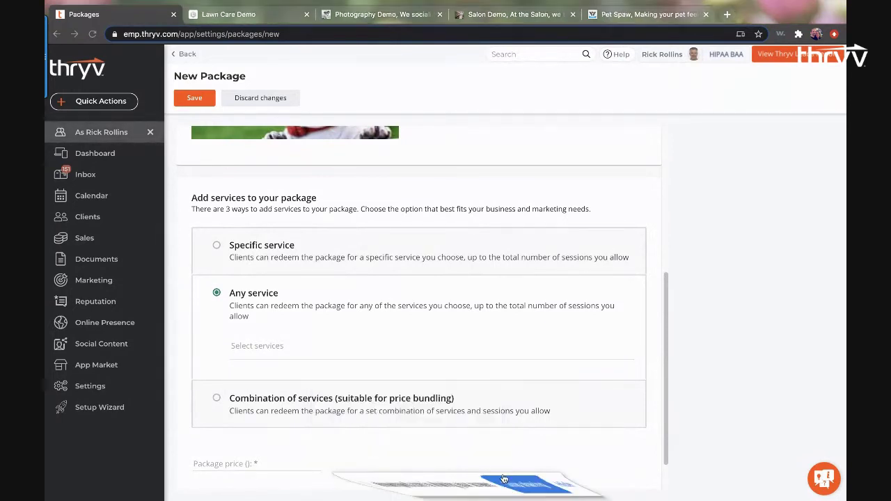
pyautogui.click(390, 349)
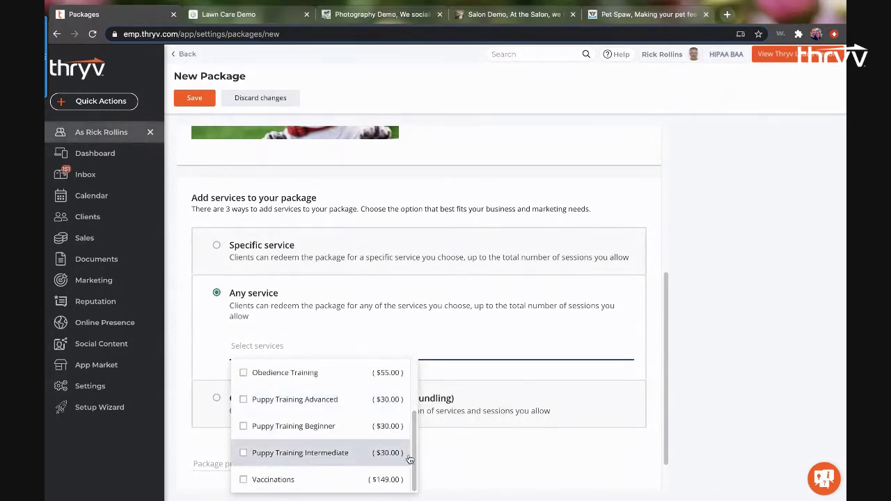
pyautogui.click(244, 429)
pyautogui.click(243, 453)
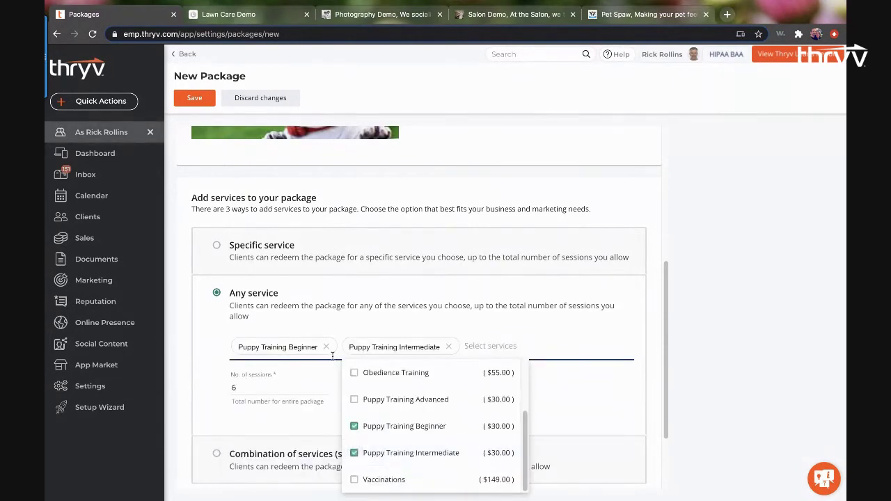
pyautogui.click(559, 374)
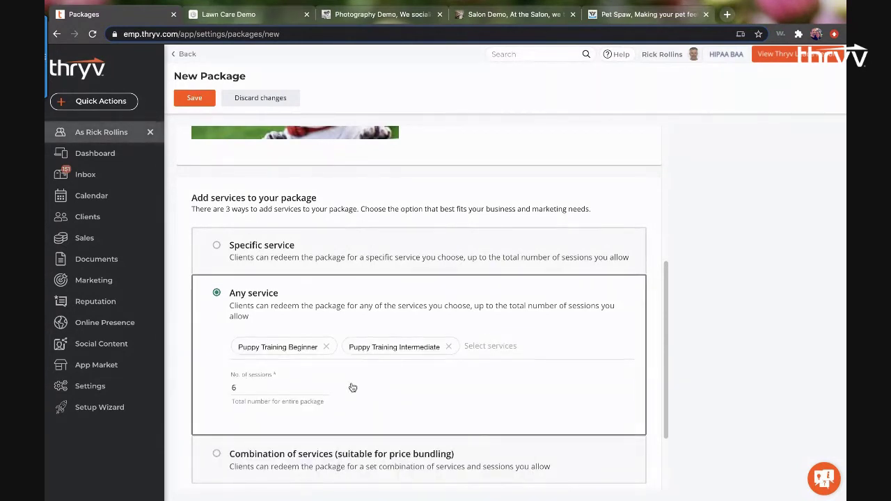
# Set the number of sessions for the entire package to 4
pyautogui.doubleClick(231, 386)
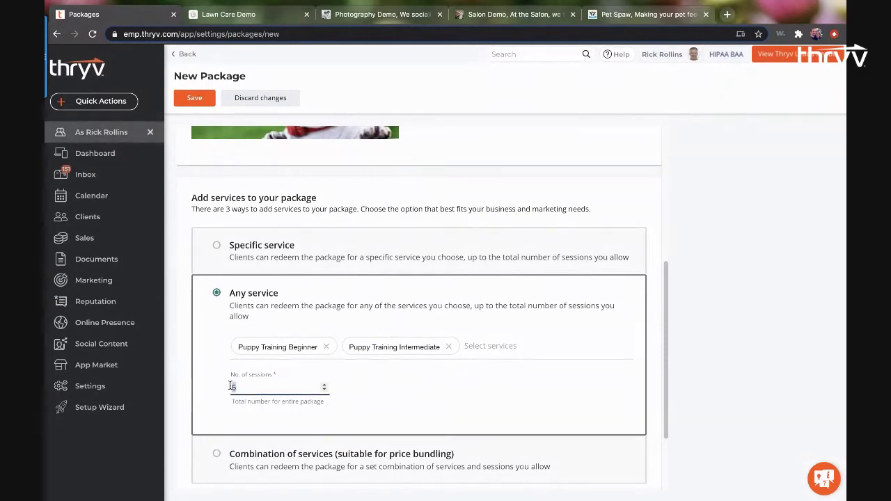
pyautogui.write('4')
pyautogui.click(399, 379)
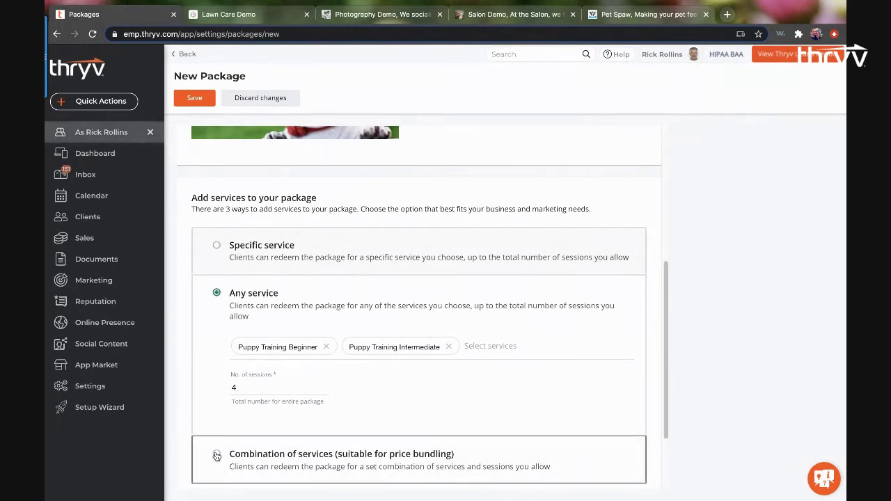
# Switch the package to a combination of services with 2 sessions each for Puppy Training Beginner and Puppy Training Intermediate
pyautogui.click(214, 456)
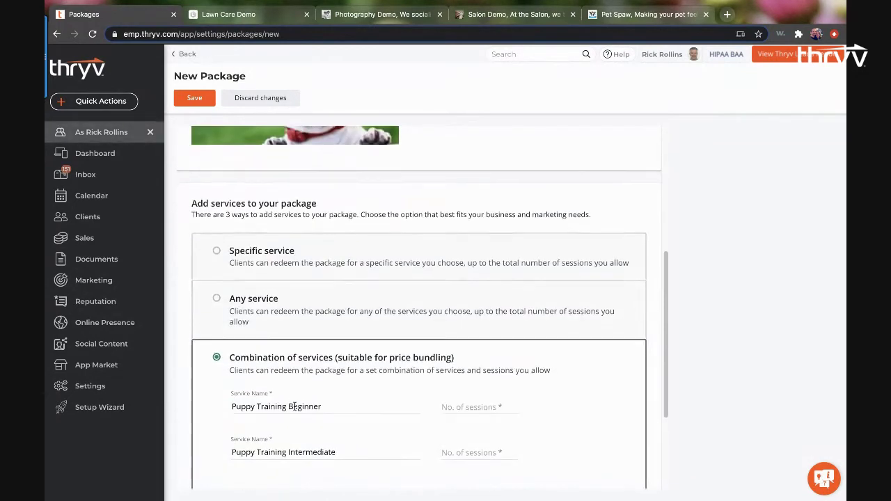
pyautogui.scroll(-1, 293, 407)
pyautogui.scroll(-1, 309, 397)
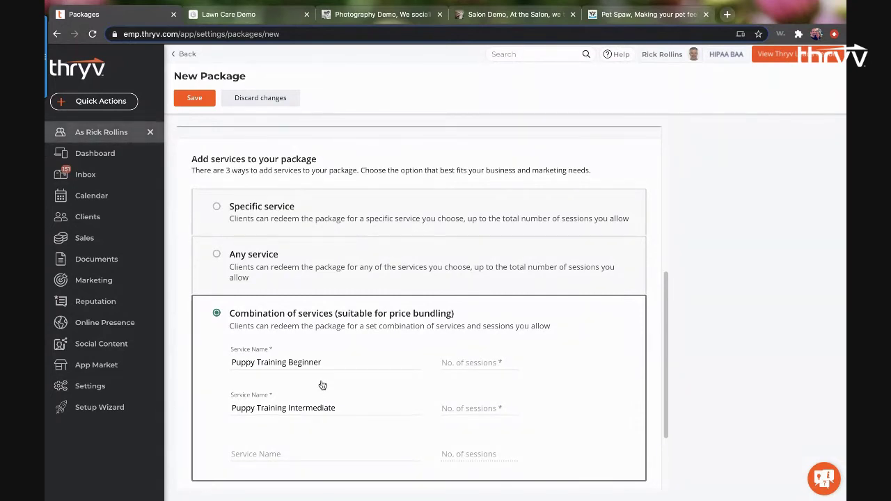
pyautogui.click(451, 361)
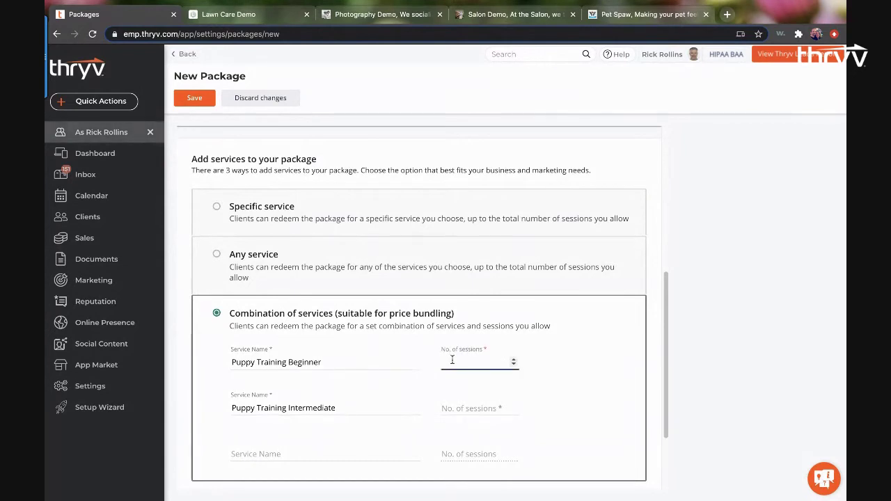
pyautogui.write('2')
pyautogui.click(462, 408)
pyautogui.write('4')
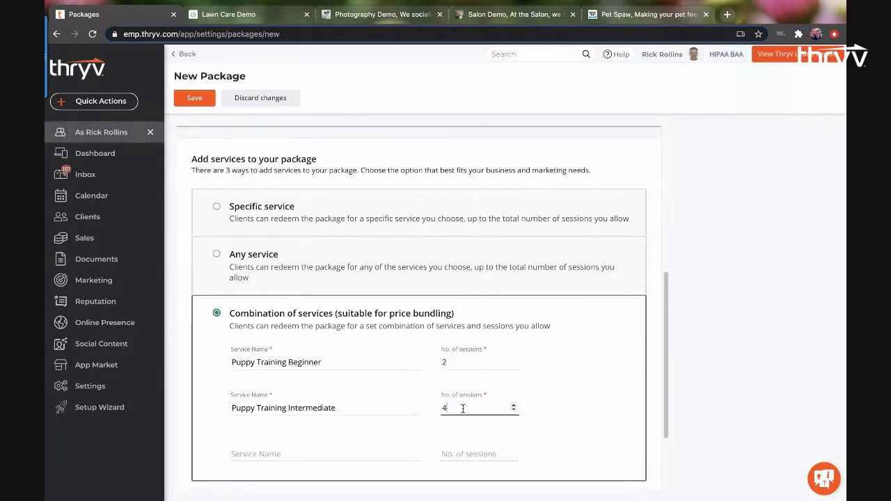
pyautogui.press('BackSpace')
pyautogui.write('2')
# Return the package to the Any service option and set its total number of sessions to 4
pyautogui.click(216, 255)
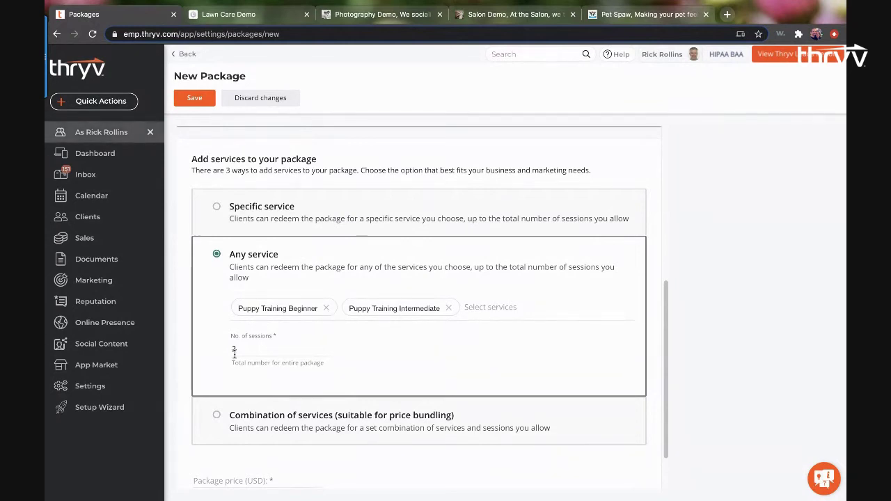
pyautogui.moveTo(243, 350); pyautogui.dragTo(227, 354)
pyautogui.write('4')
# Enter 2.01 USD as the package price
pyautogui.scroll(-2, 378, 358)
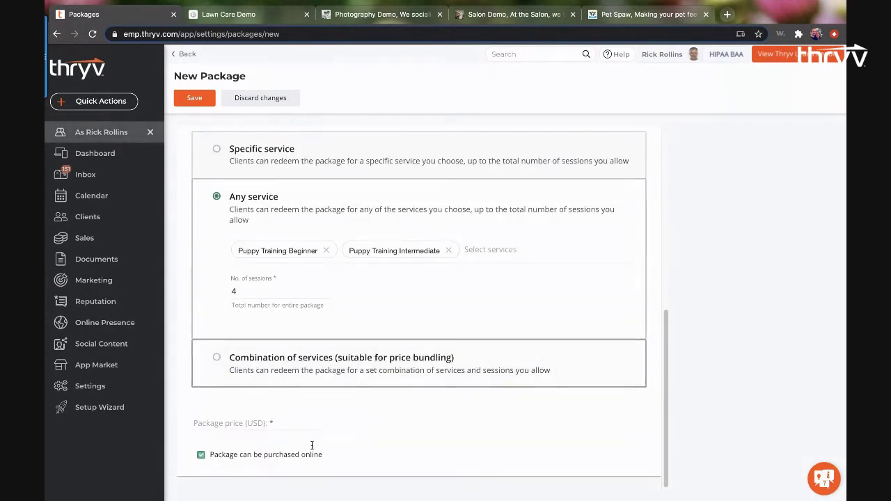
pyautogui.click(240, 420)
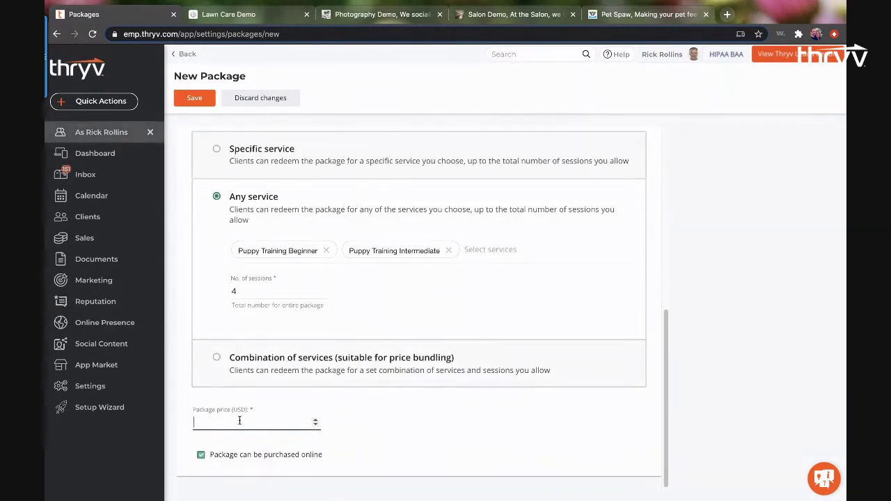
pyautogui.write('2.01')
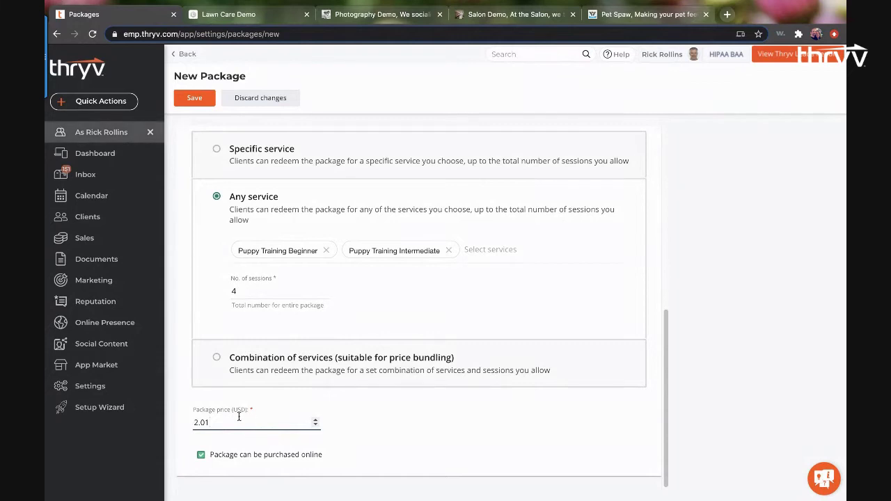
# Clear the package price and switch the package to the specific service Basic Grooming with 6 sessions
pyautogui.press('BackSpace')
pyautogui.click(313, 261)
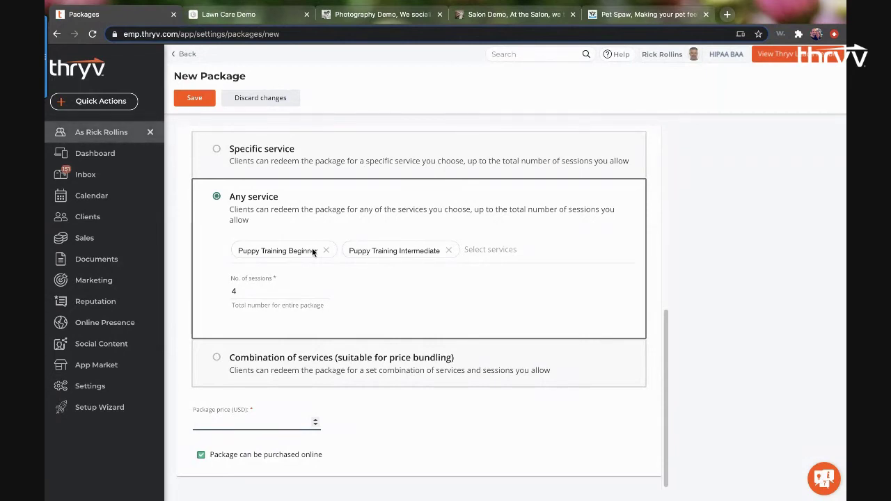
pyautogui.click(224, 150)
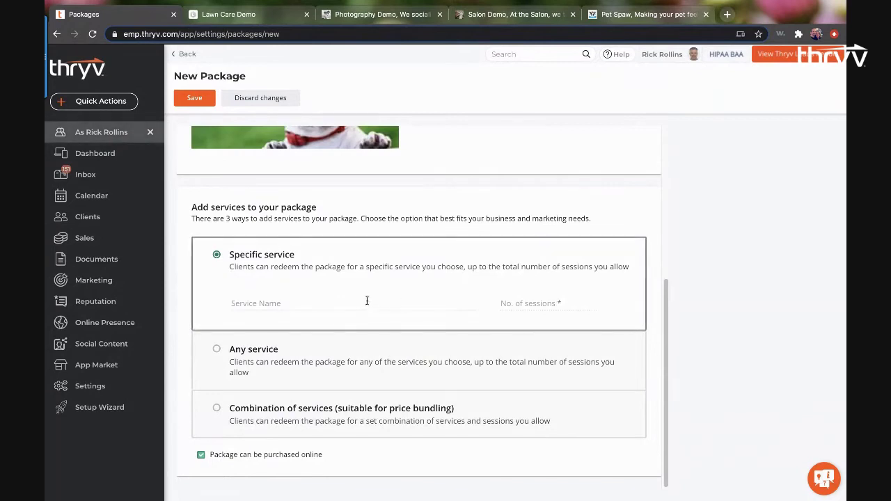
pyautogui.click(312, 302)
pyautogui.click(312, 313)
pyautogui.click(527, 301)
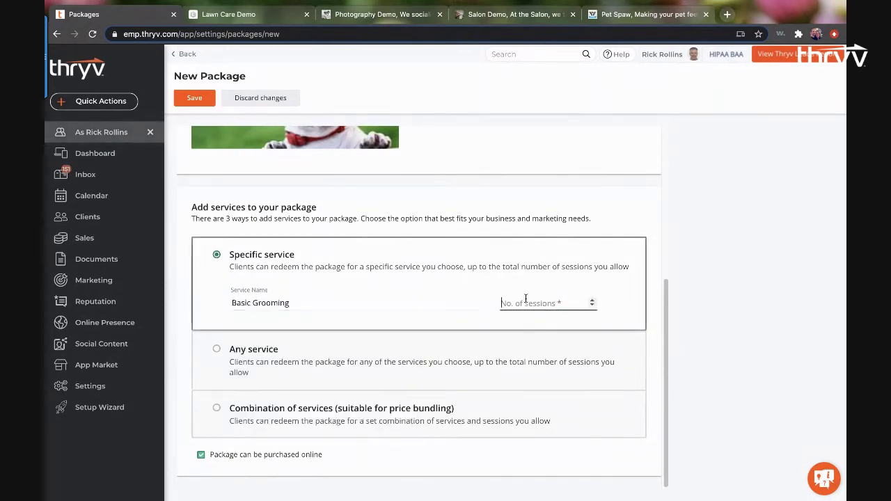
pyautogui.scroll(-1, 389, 417)
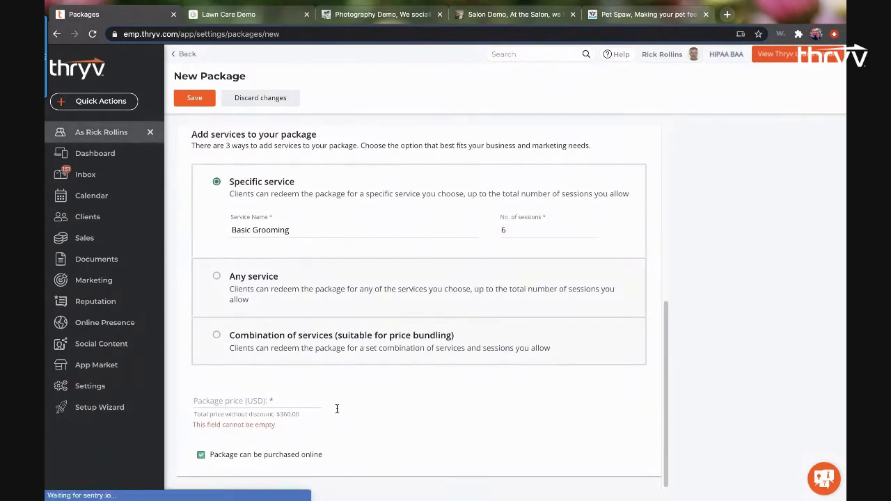
pyautogui.click(230, 397)
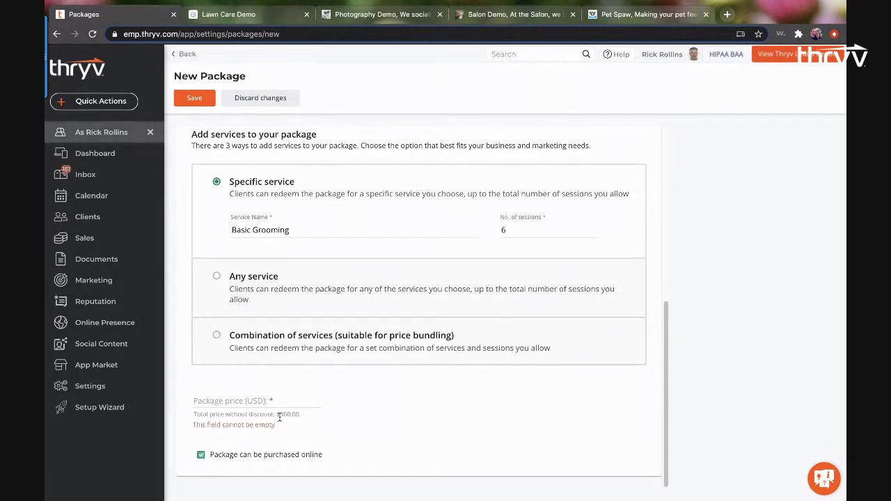
pyautogui.click(203, 399)
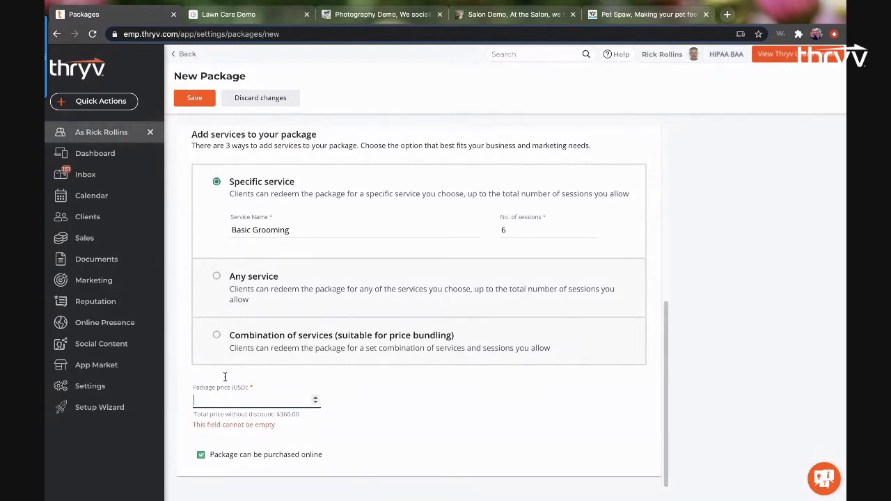
# Switch the package to a combination of services and add Puppy Training Advanced as the second service
pyautogui.click(216, 337)
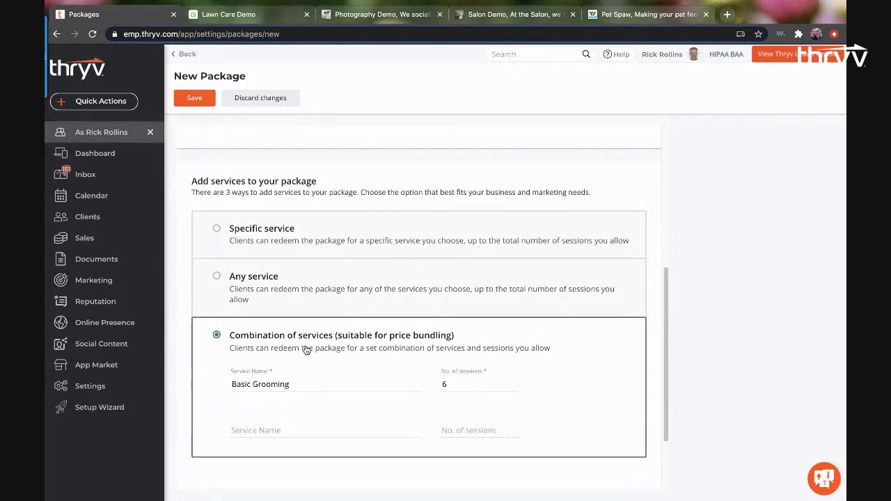
pyautogui.scroll(-2, 309, 346)
pyautogui.click(267, 331)
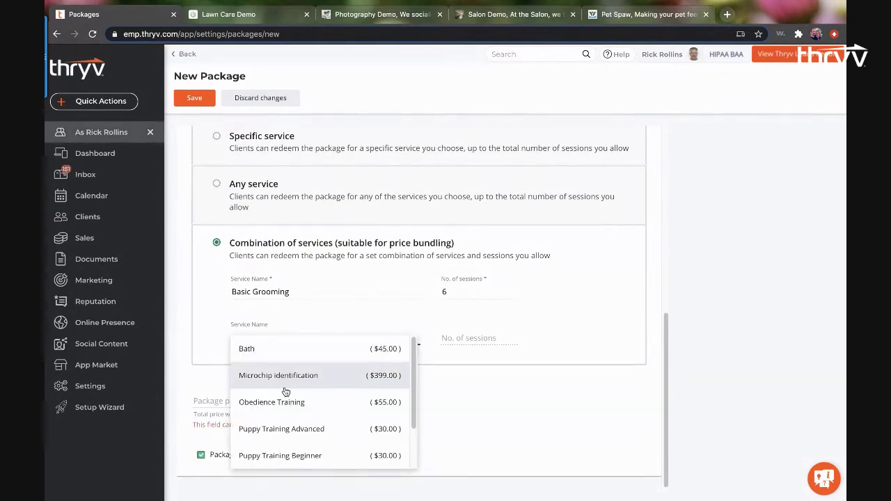
pyautogui.click(281, 428)
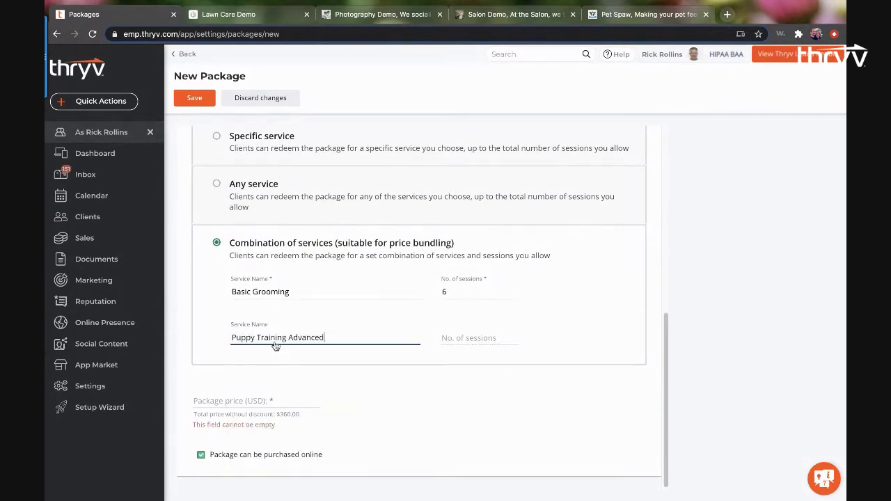
# Try to replace Basic Grooming as the first service of the combination
pyautogui.click(299, 299)
pyautogui.click(322, 288)
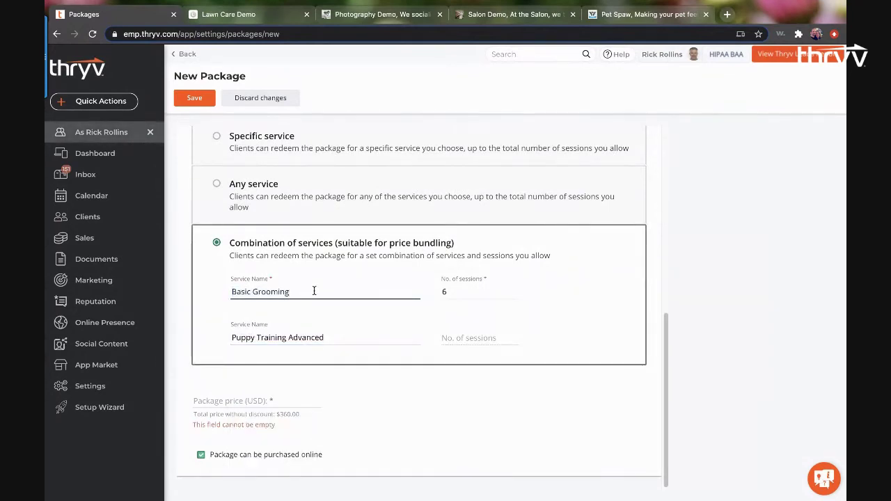
pyautogui.press('BackSpace')
pyautogui.press('BackSpace')
pyautogui.press('BackSpace')
pyautogui.press('BackSpace')
pyautogui.press('BackSpace')
pyautogui.press('BackSpace')
pyautogui.press('BackSpace')
pyautogui.press('BackSpace')
pyautogui.press('BackSpace')
pyautogui.press('BackSpace')
pyautogui.press('BackSpace')
pyautogui.press('BackSpace')
pyautogui.press('BackSpace')
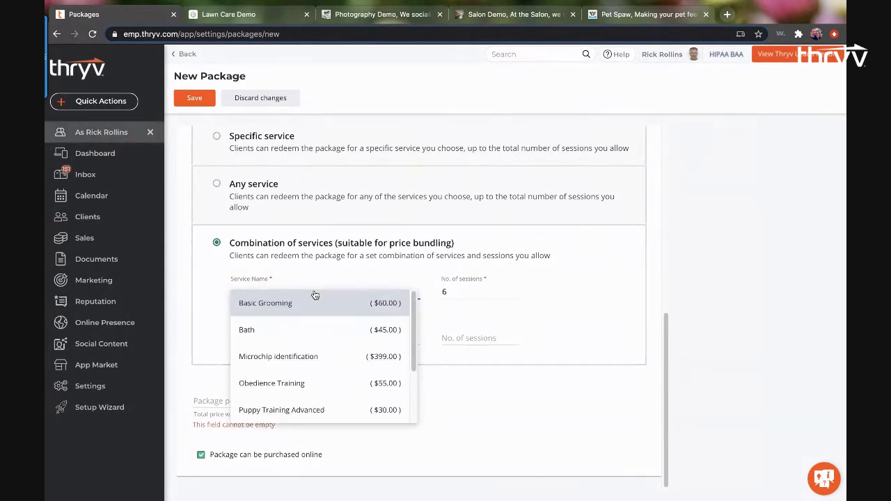
pyautogui.scroll(-1, 322, 404)
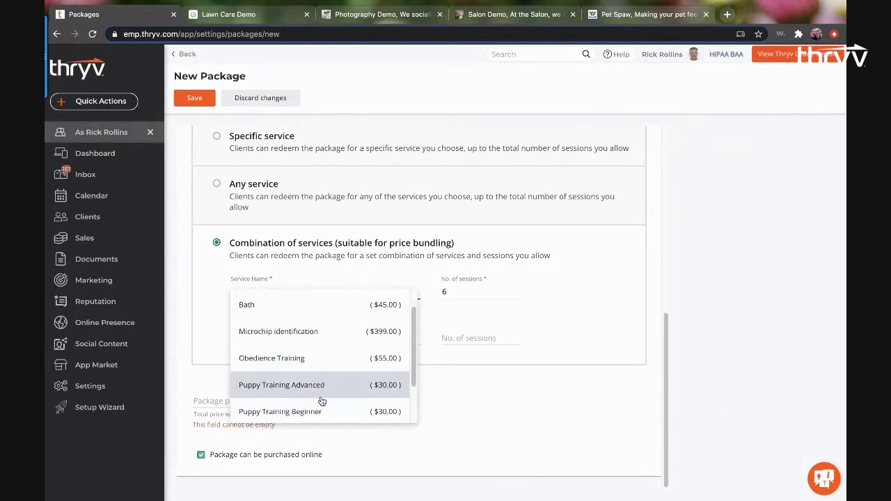
pyautogui.press('Escape')
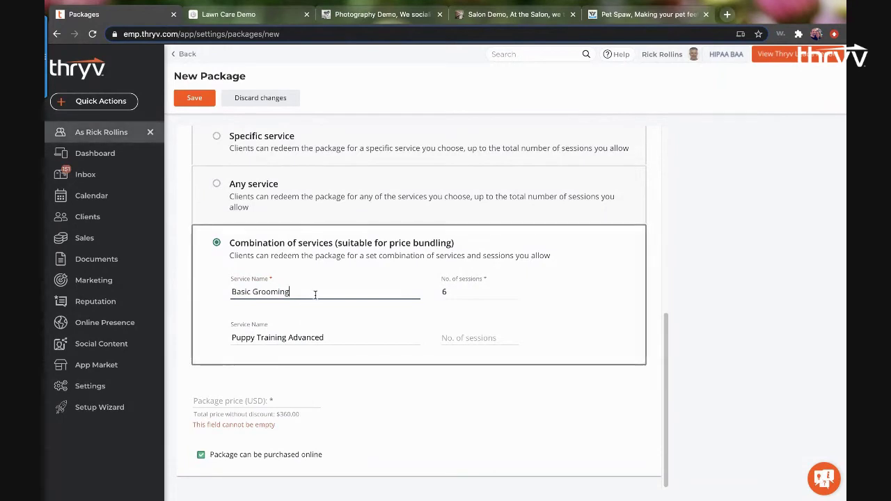
# Try to empty the combination's Basic Grooming row, including its number of sessions
pyautogui.tripleClick(271, 292)
pyautogui.press('BackSpace')
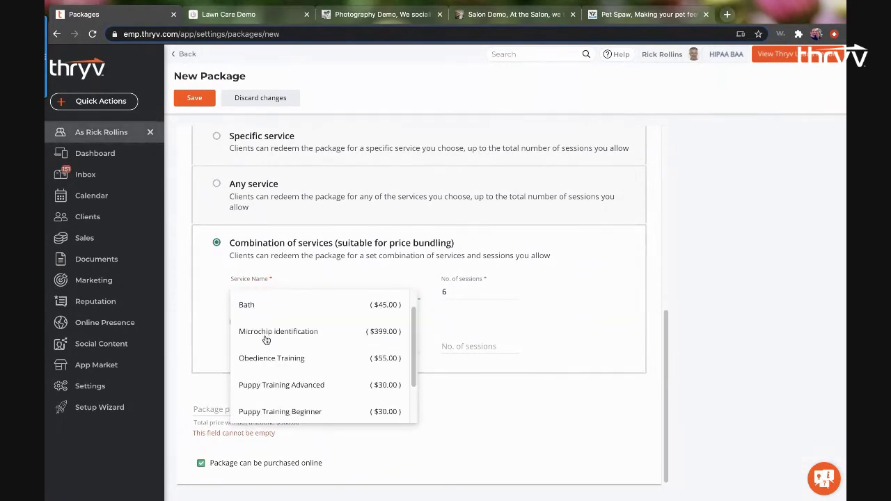
pyautogui.scroll(-2, 407, 359)
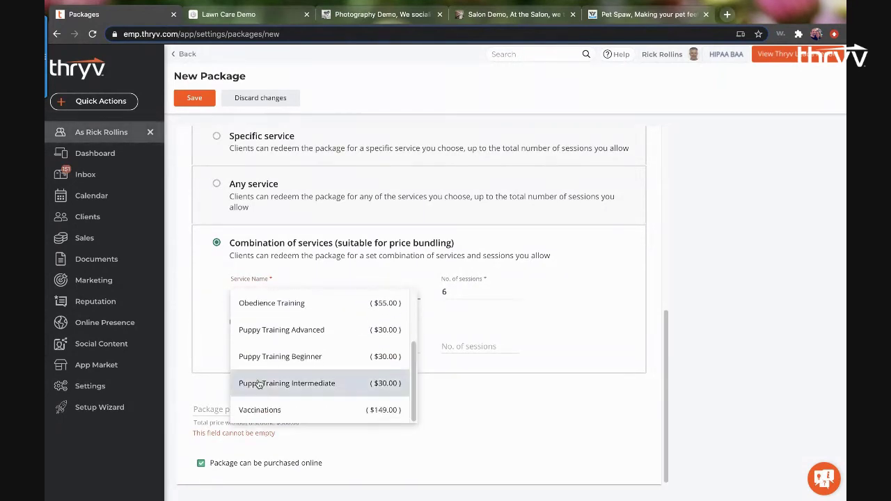
pyautogui.press('Escape')
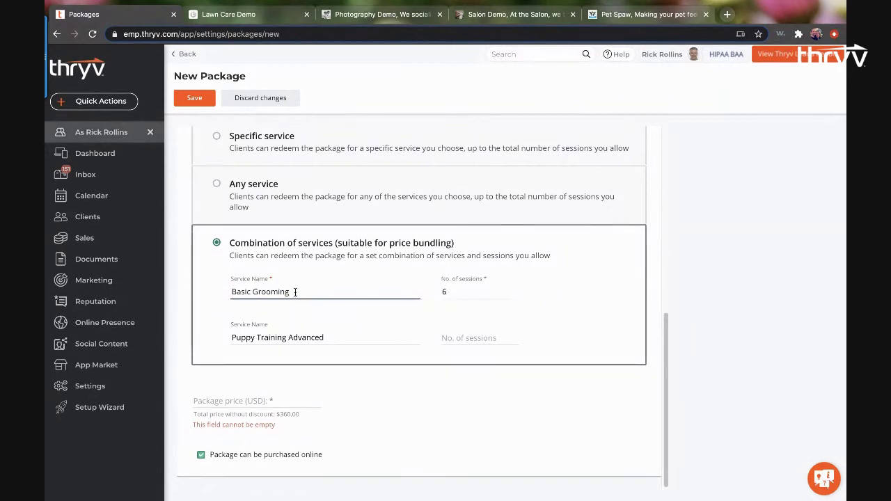
pyautogui.moveTo(291, 292); pyautogui.dragTo(220, 295)
pyautogui.press('BackSpace')
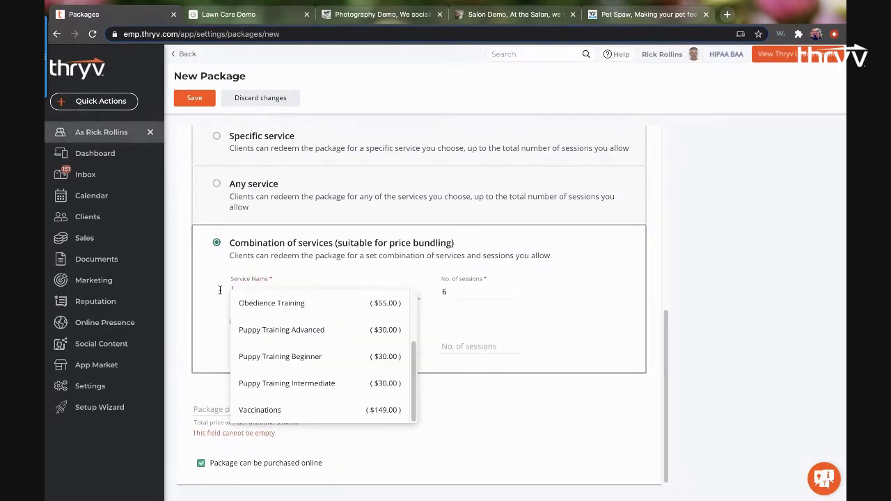
pyautogui.click(523, 296)
pyautogui.press('BackSpace')
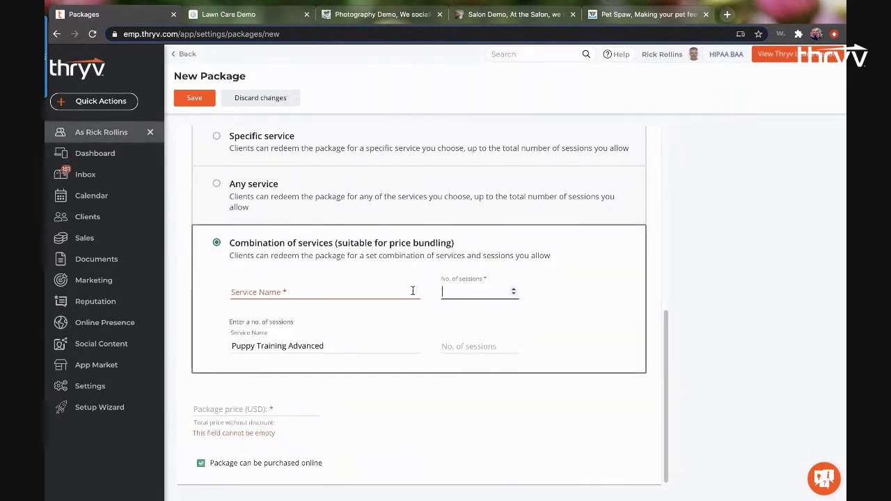
pyautogui.click(251, 296)
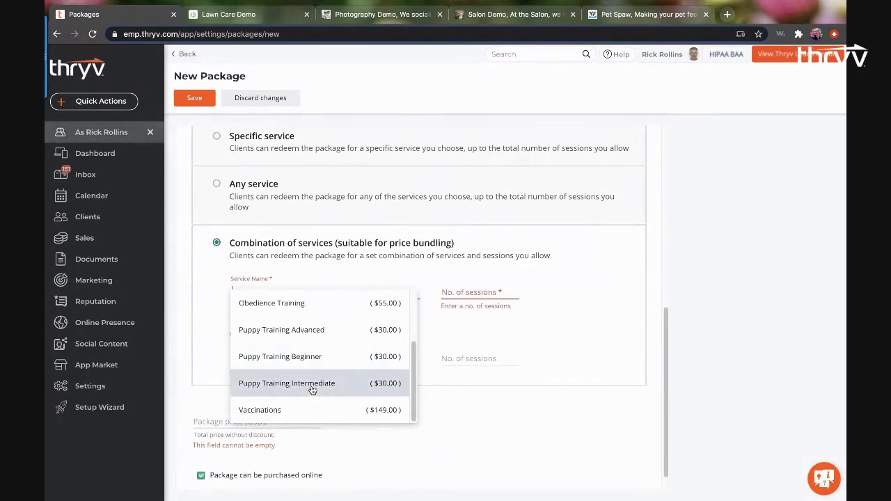
pyautogui.hotkey('ctrl', 'z')
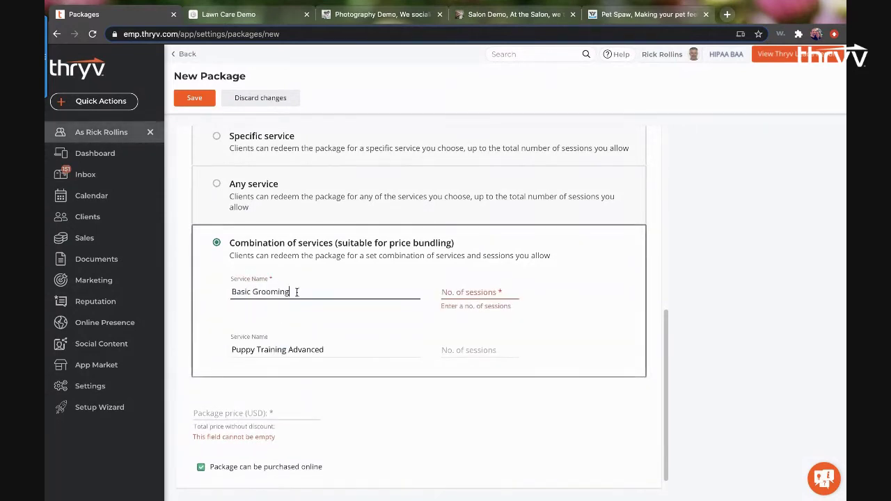
# Switch the package to Any service and replace Basic Grooming with Puppy Training Advanced and Puppy Training Intermediate
pyautogui.click(217, 184)
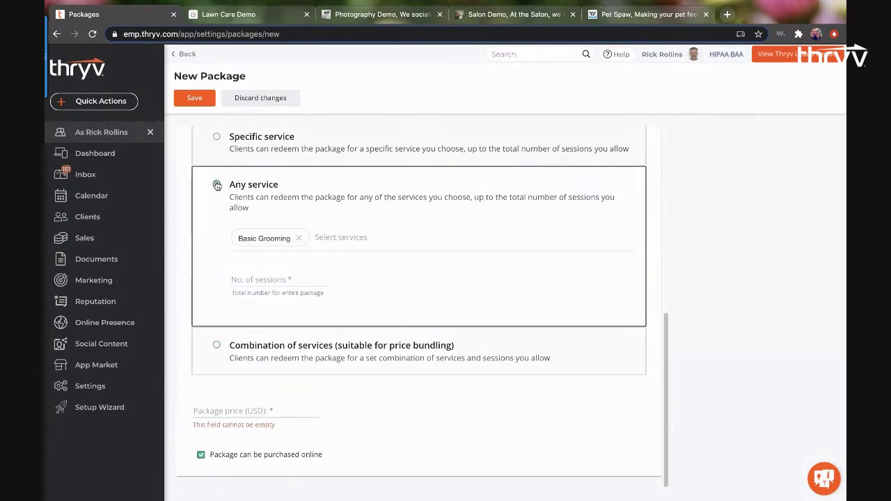
pyautogui.click(300, 239)
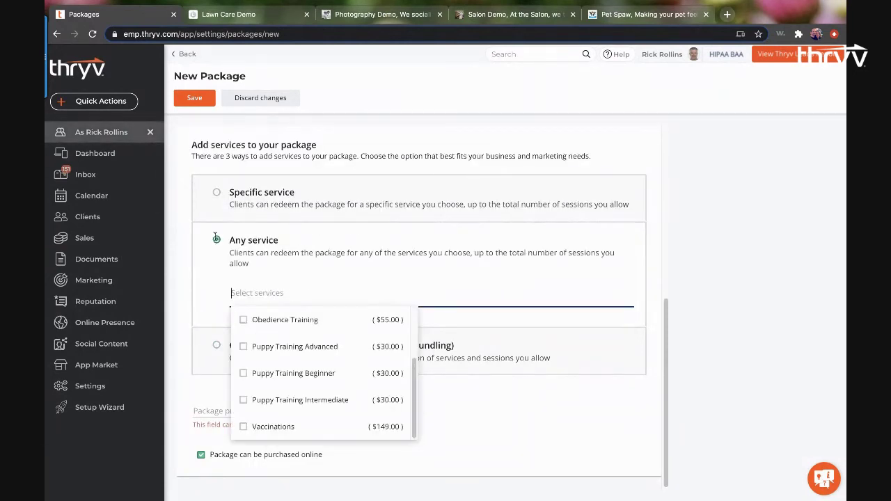
pyautogui.click(242, 347)
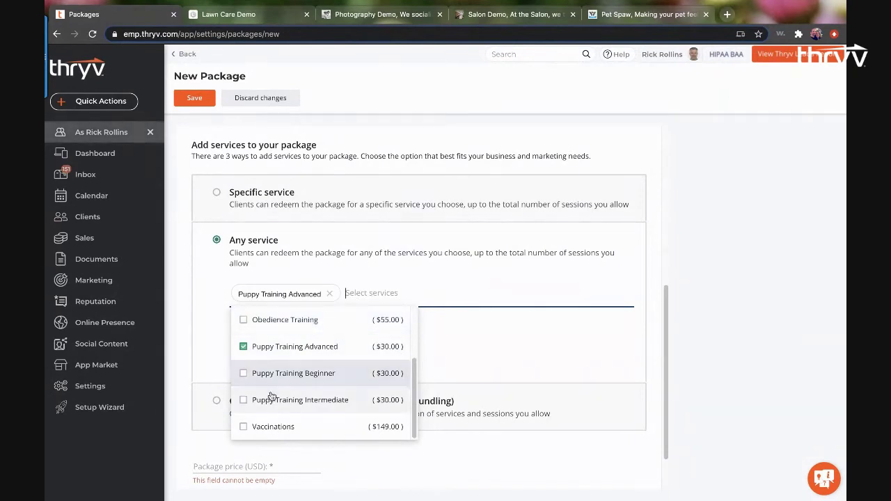
pyautogui.click(244, 400)
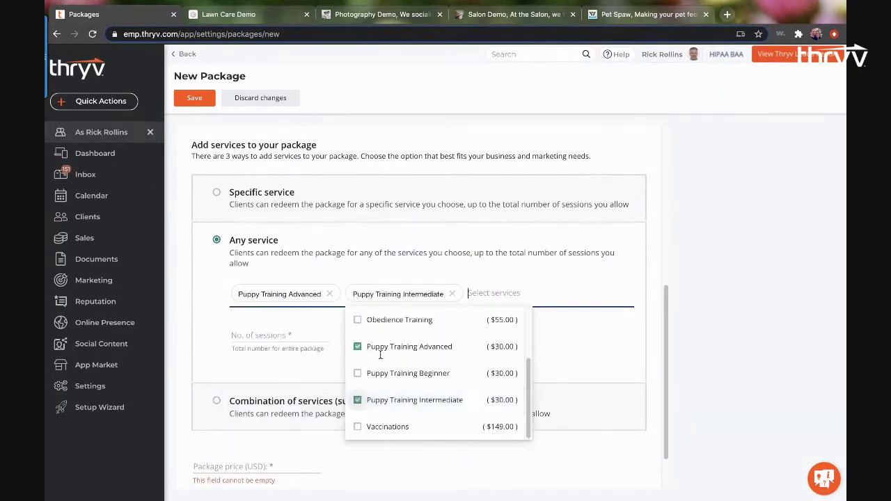
pyautogui.click(313, 389)
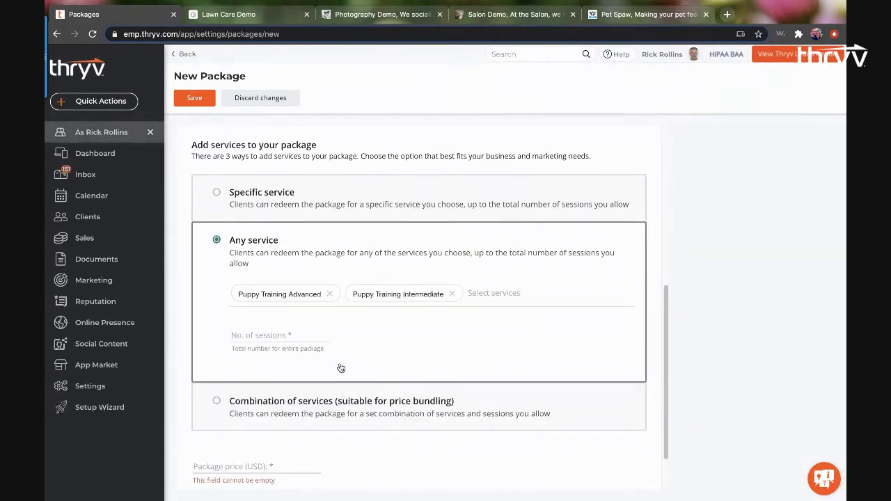
# Switch the package to a combination of services and clear the duplicate Puppy Training Advanced from the third row
pyautogui.scroll(-1, 341, 369)
pyautogui.click(216, 347)
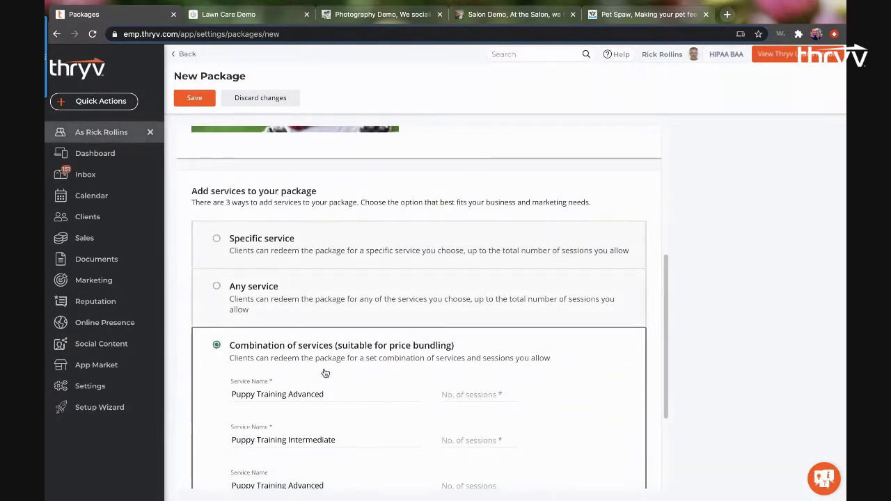
pyautogui.scroll(-2, 325, 374)
pyautogui.scroll(-1, 323, 362)
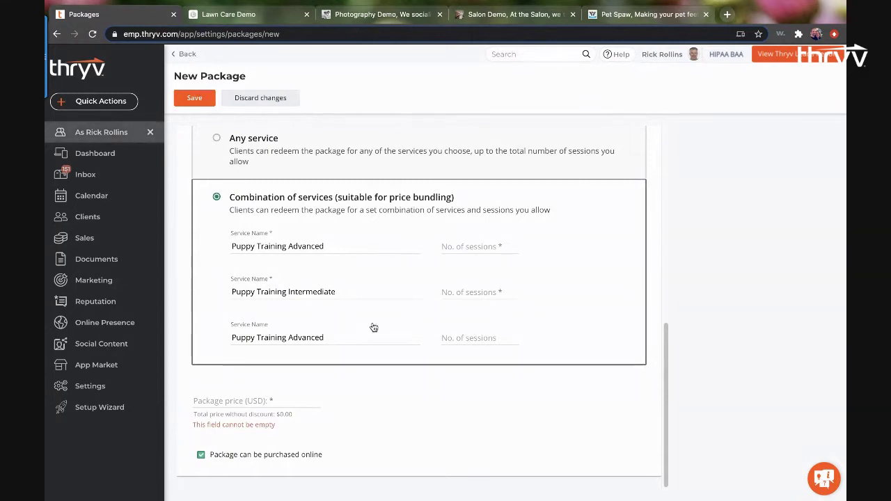
pyautogui.moveTo(333, 339); pyautogui.dragTo(228, 337)
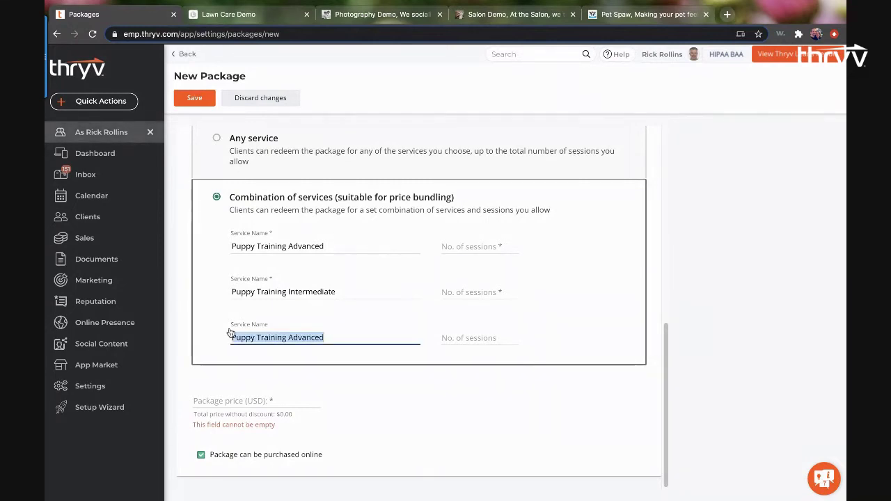
pyautogui.press('BackSpace')
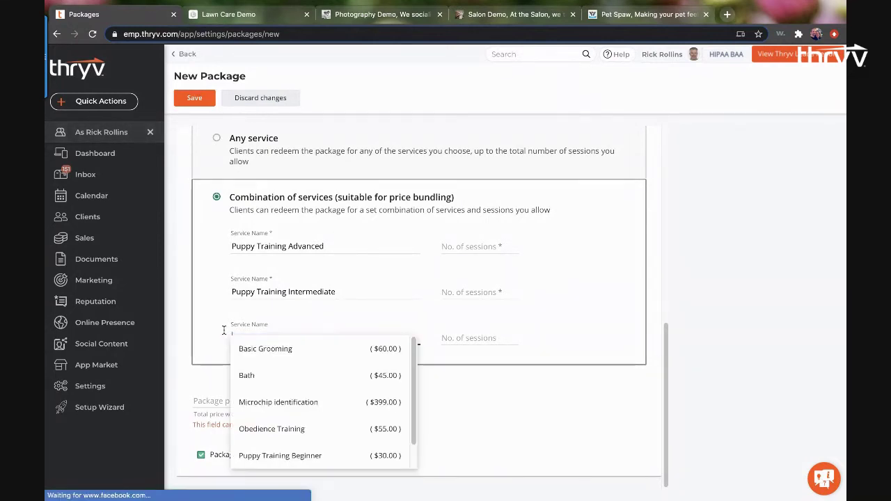
# Set 2 sessions each for Puppy Training Advanced and Puppy Training Intermediate in the combination
pyautogui.click(458, 245)
pyautogui.write('4')
pyautogui.press('BackSpace')
pyautogui.write('2')
pyautogui.click(454, 290)
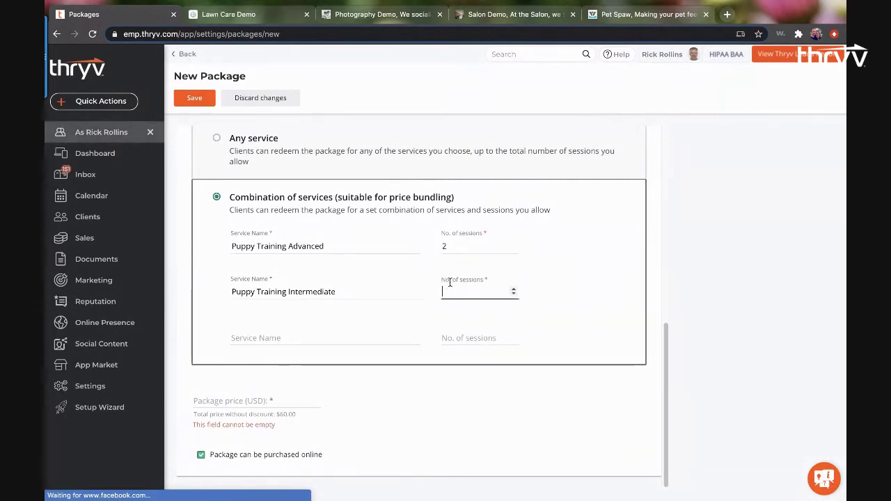
pyautogui.write('2')
pyautogui.click(424, 359)
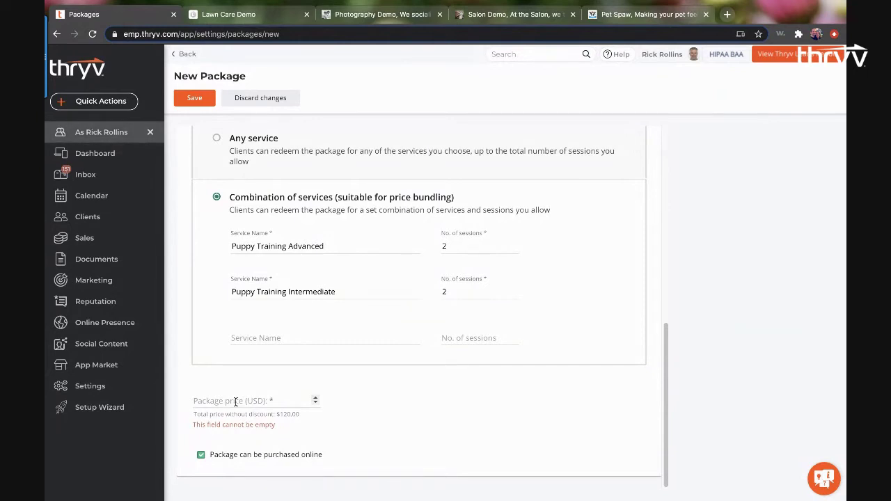
# Return the package to the Any service option with 4 total sessions and set its price to 90 USD
pyautogui.click(217, 139)
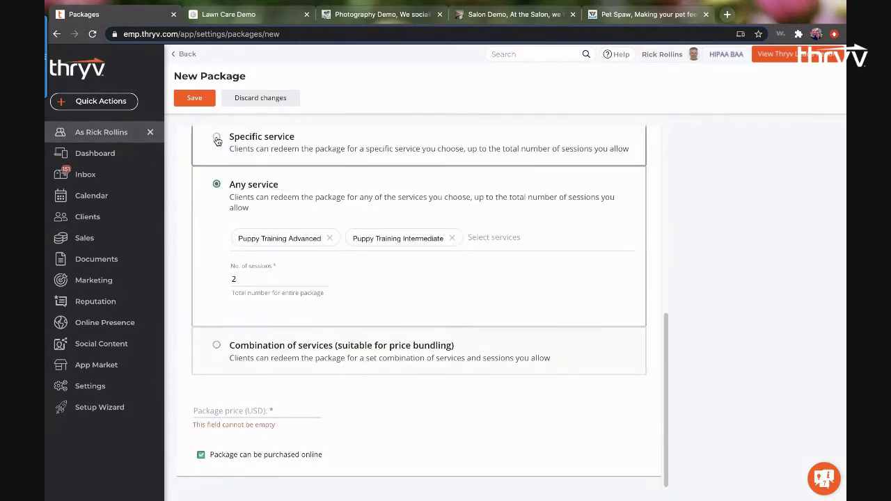
pyautogui.click(238, 281)
pyautogui.press('BackSpace')
pyautogui.write('4')
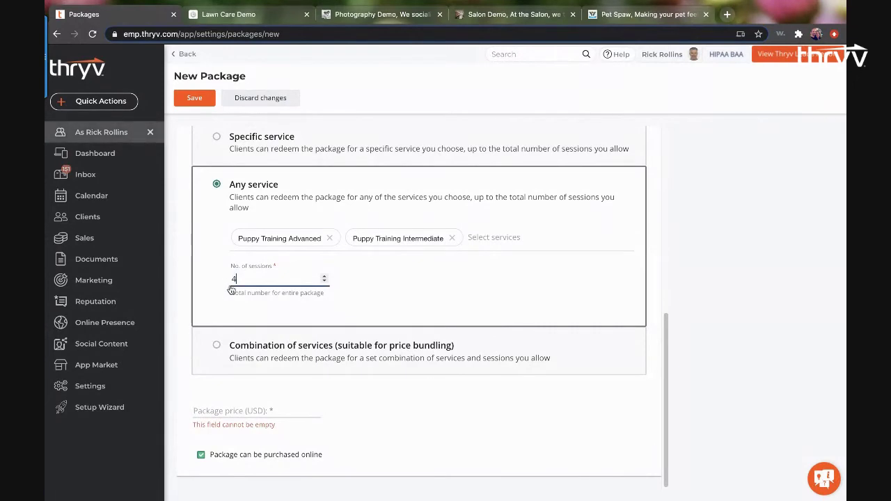
pyautogui.click(220, 409)
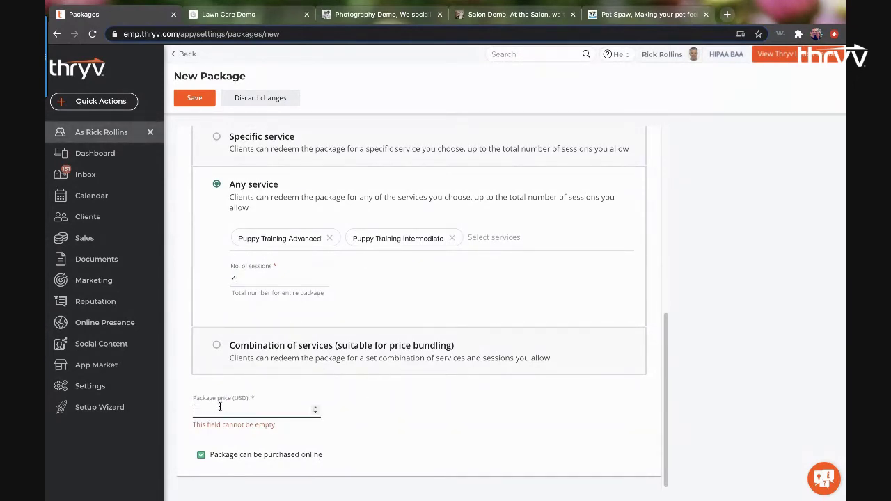
pyautogui.write('90')
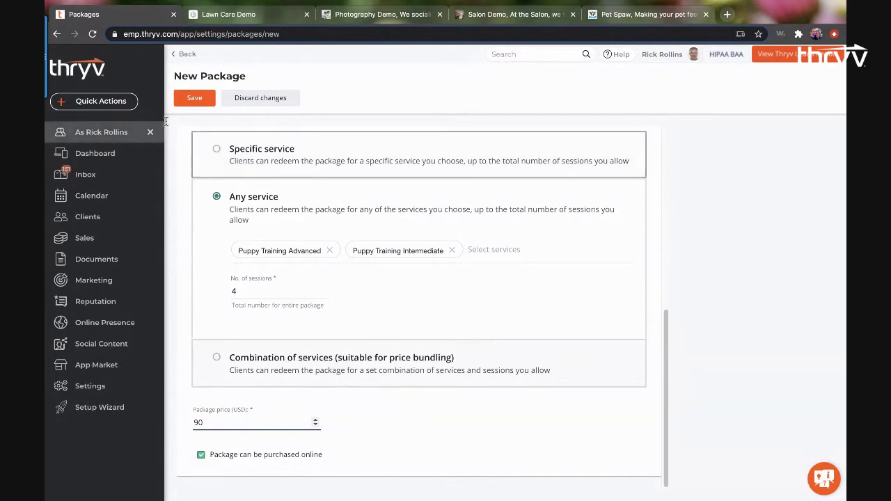
# Save the new All the Tips & the Tricks package, reopen it to check its services, sessions and price, and save it again
pyautogui.click(192, 96)
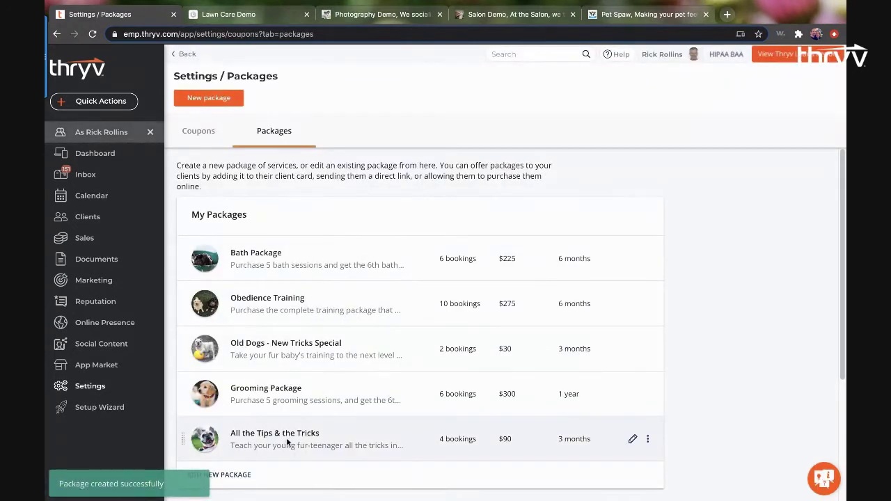
pyautogui.click(632, 439)
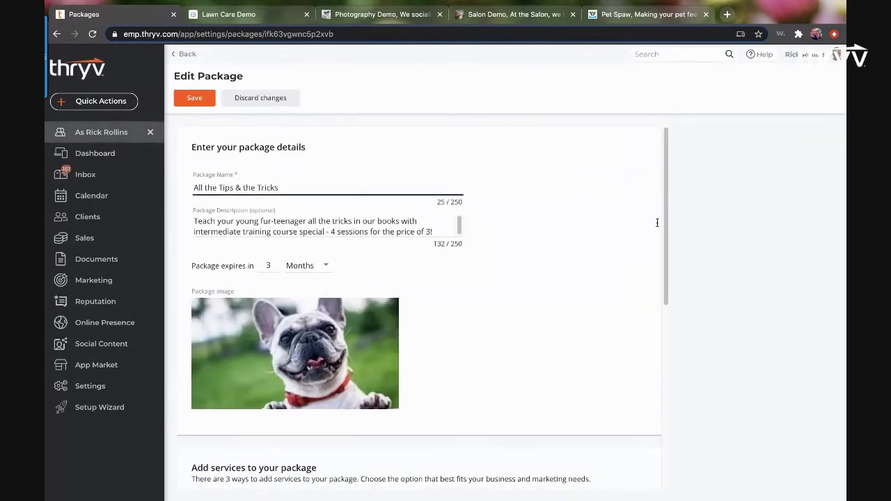
pyautogui.scroll(-5, 664, 221)
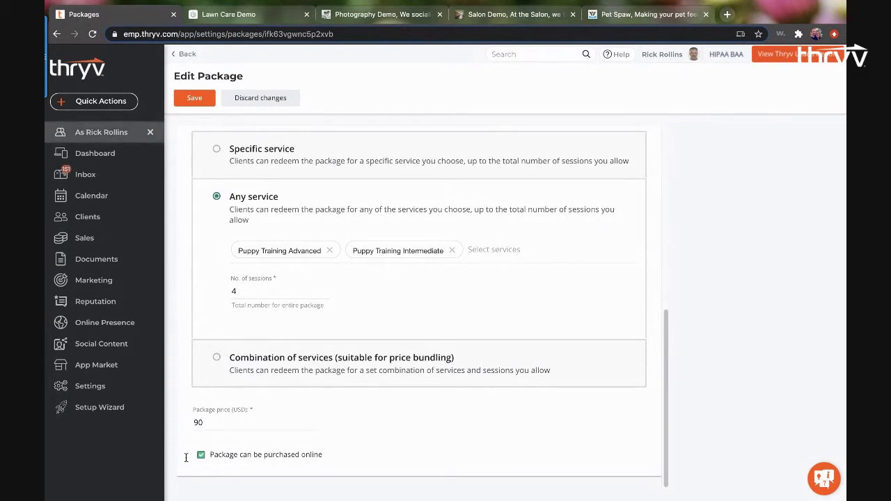
pyautogui.click(199, 100)
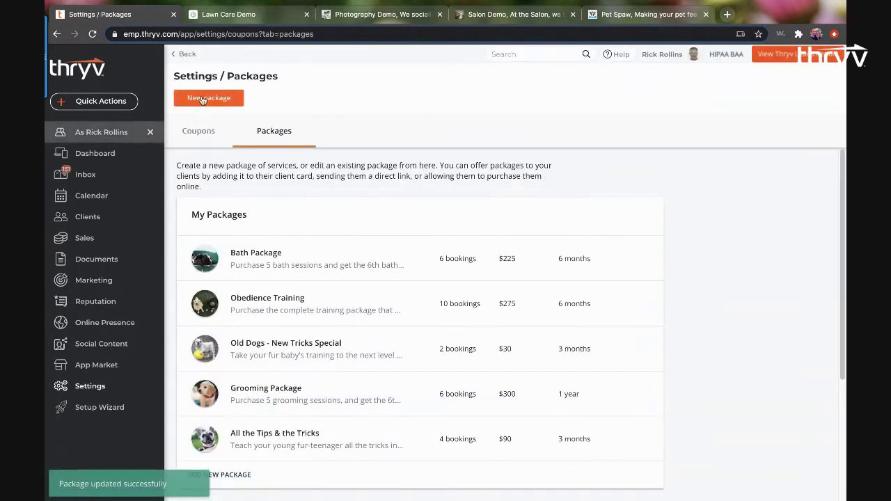
# In the online booking options, try promoting packages with a link and switch back to the clickable banner above the service menu
pyautogui.click(187, 60)
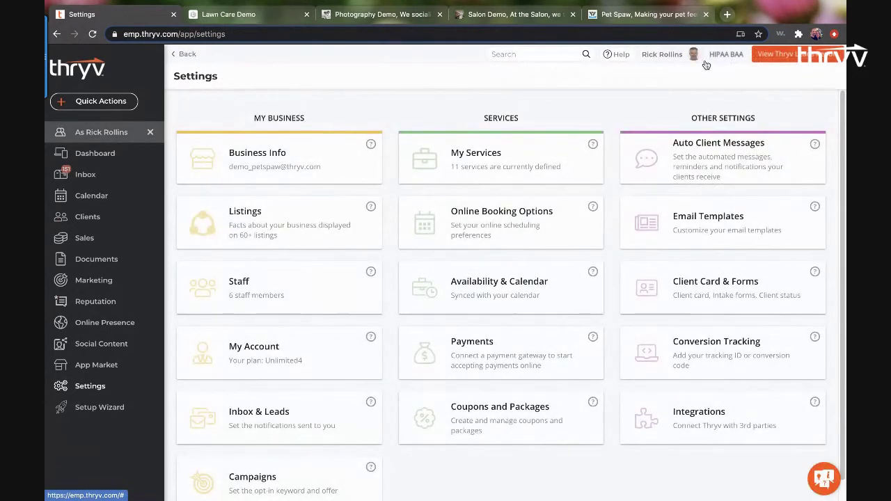
pyautogui.click(485, 227)
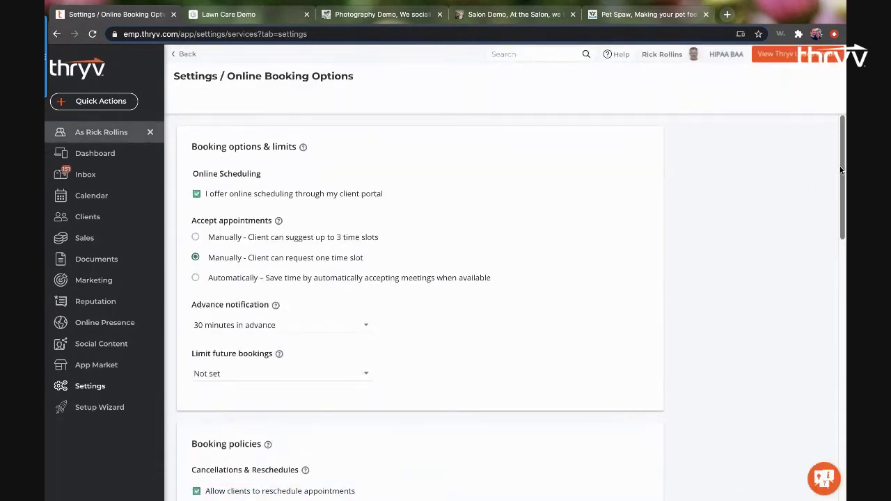
pyautogui.moveTo(840, 166); pyautogui.dragTo(835, 403)
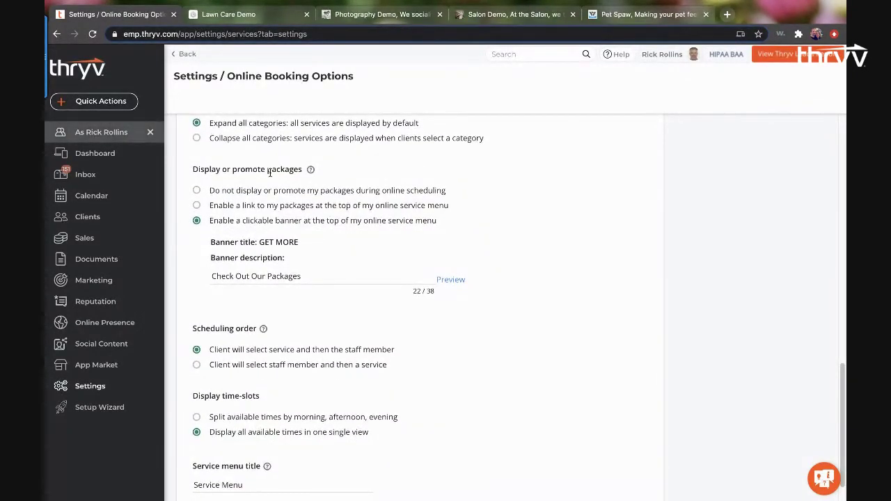
pyautogui.click(197, 205)
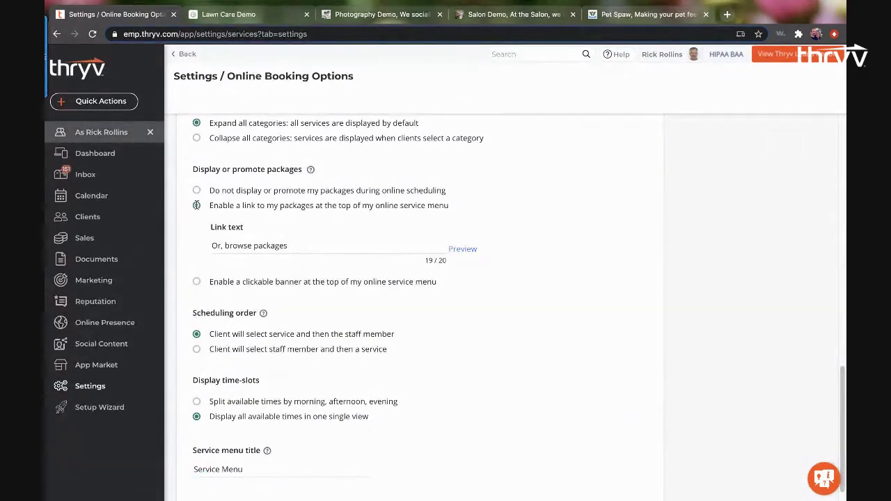
pyautogui.click(197, 282)
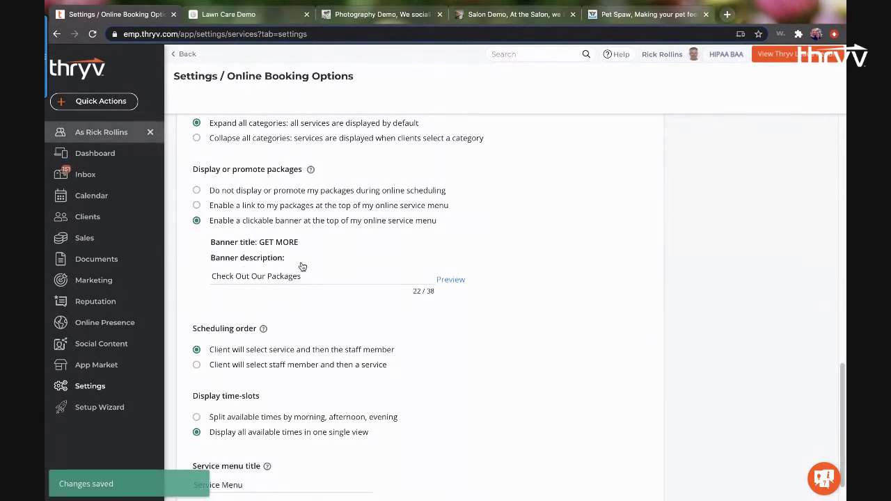
# Preview the package banner, follow All the Tips & the Tricks through to its payment form, and return to the main settings
pyautogui.click(449, 280)
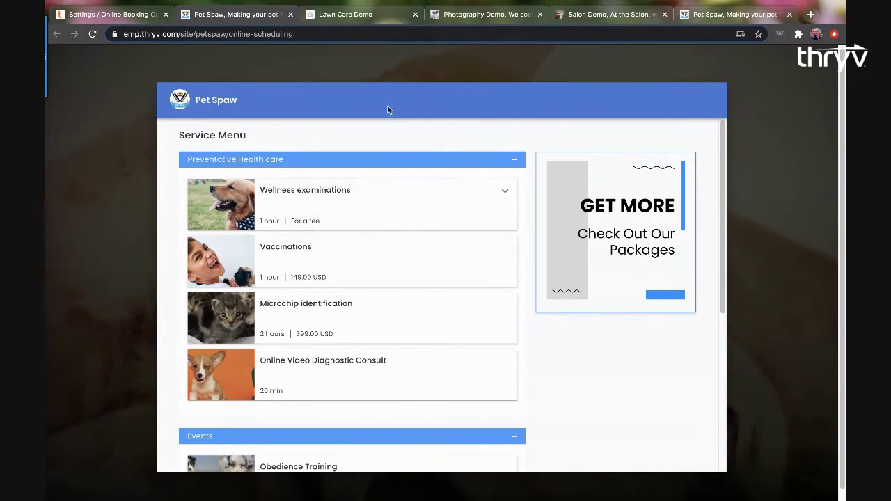
pyautogui.click(613, 220)
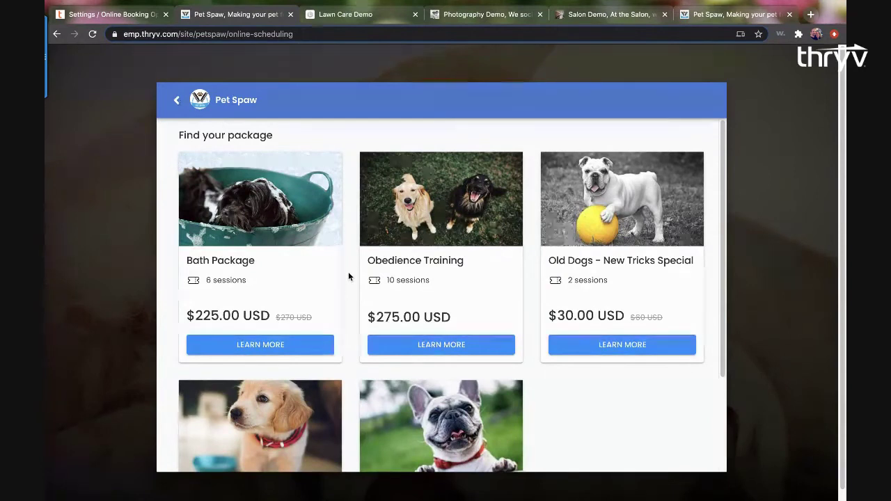
pyautogui.scroll(-3, 349, 277)
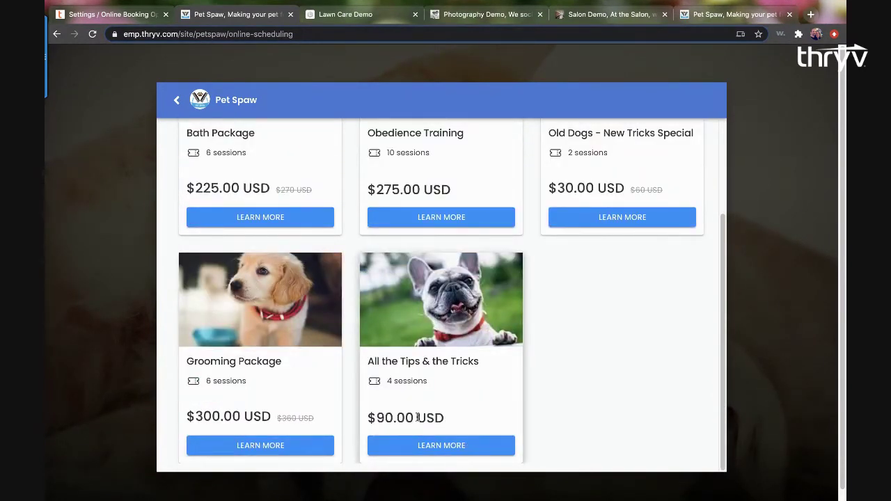
pyautogui.click(440, 446)
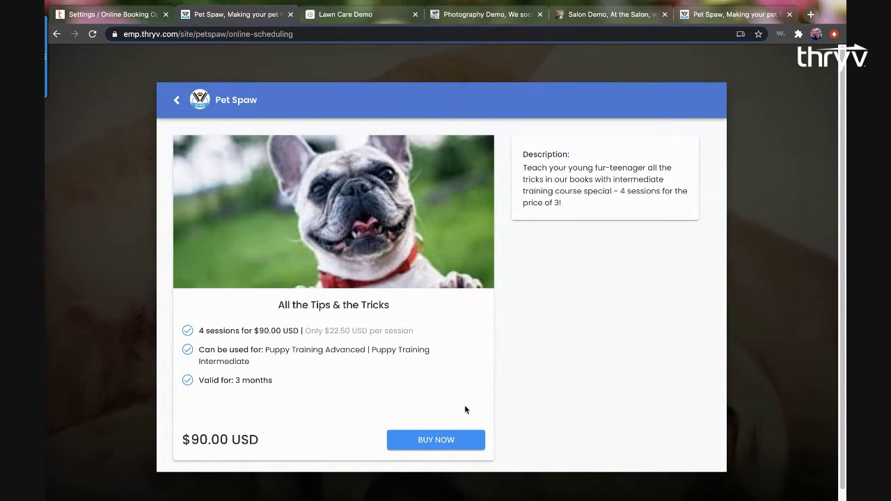
pyautogui.click(433, 444)
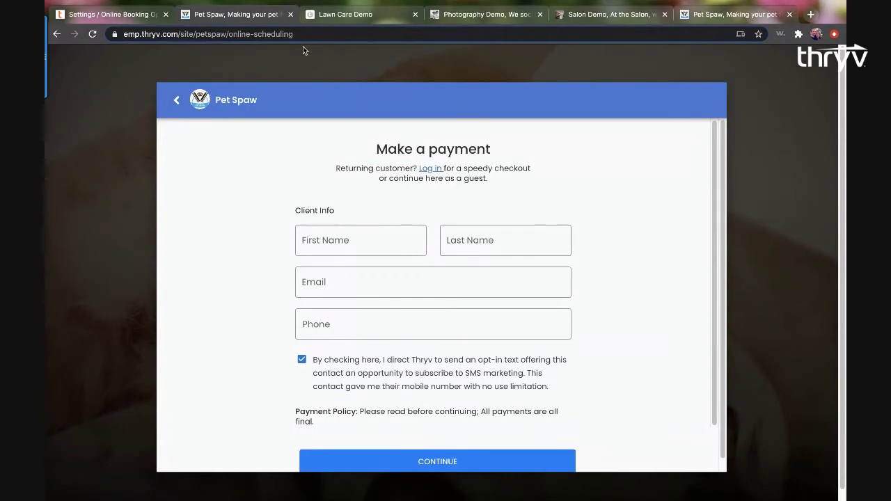
pyautogui.click(123, 15)
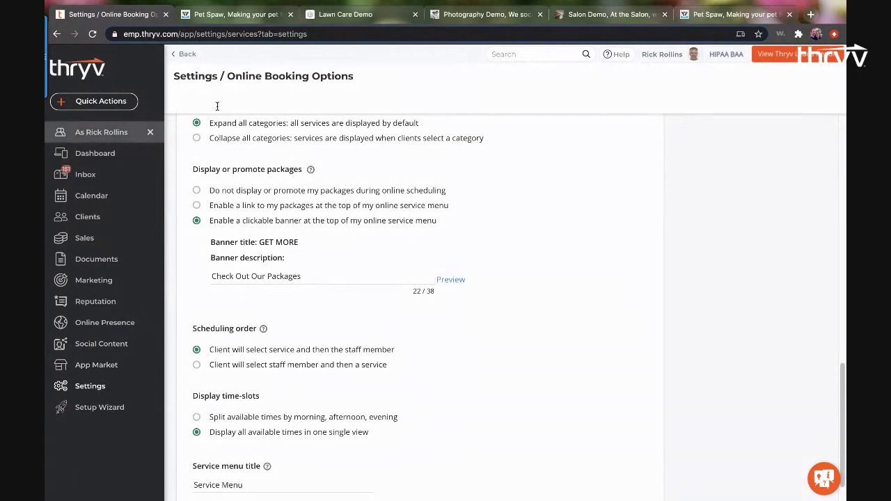
pyautogui.click(188, 54)
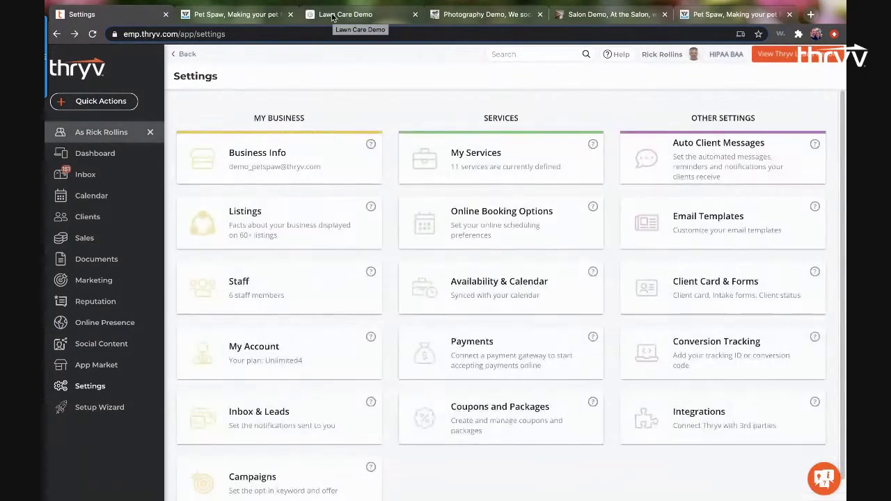
# Examine the details of the Monthly Mowing Package and the Healthier Lawn Package on the Lawn Care Demo site
pyautogui.click(331, 18)
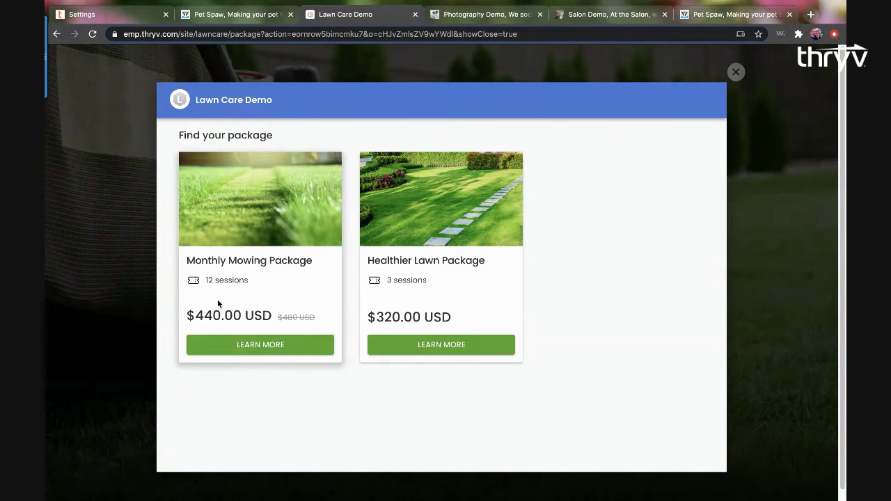
pyautogui.click(260, 345)
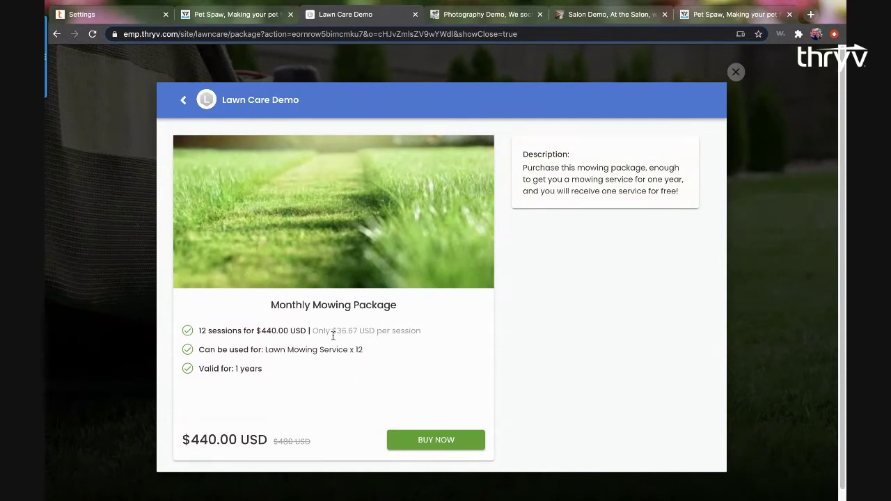
pyautogui.moveTo(332, 330); pyautogui.dragTo(358, 332)
pyautogui.click(181, 103)
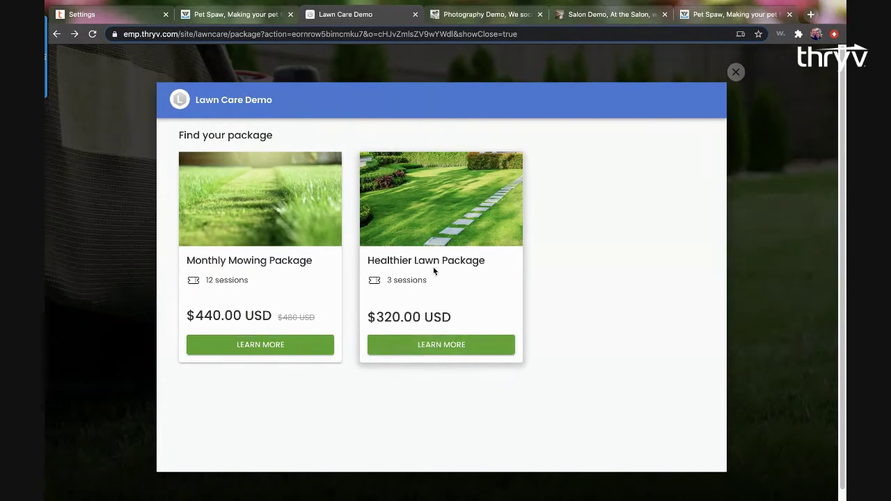
pyautogui.click(440, 351)
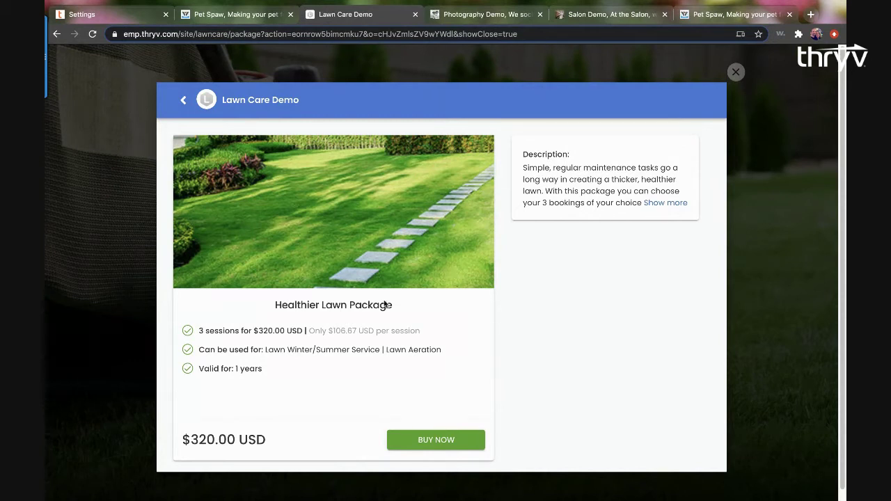
pyautogui.click(183, 100)
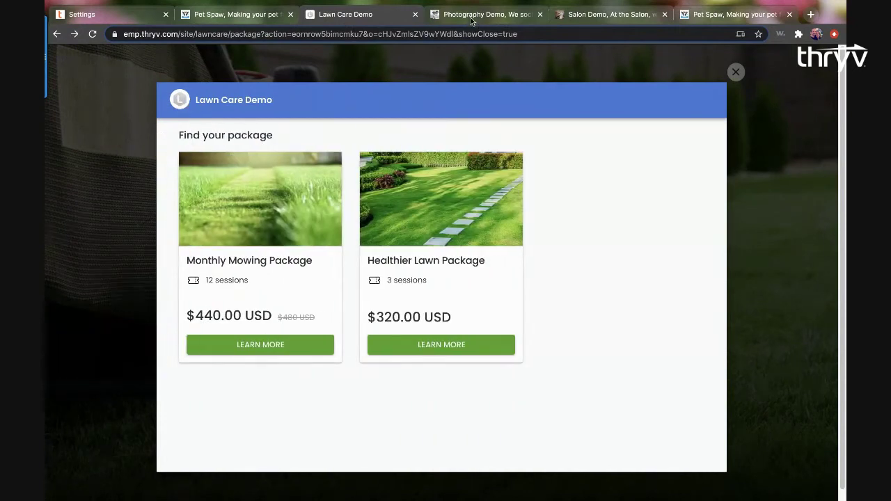
# Examine the Full Wedding Package's details and discounted price on the Photography Demo site
pyautogui.click(470, 15)
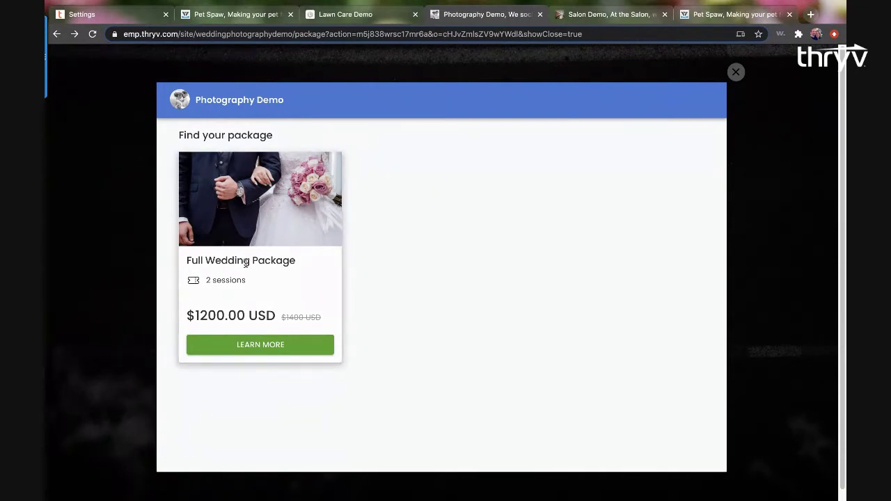
pyautogui.click(249, 346)
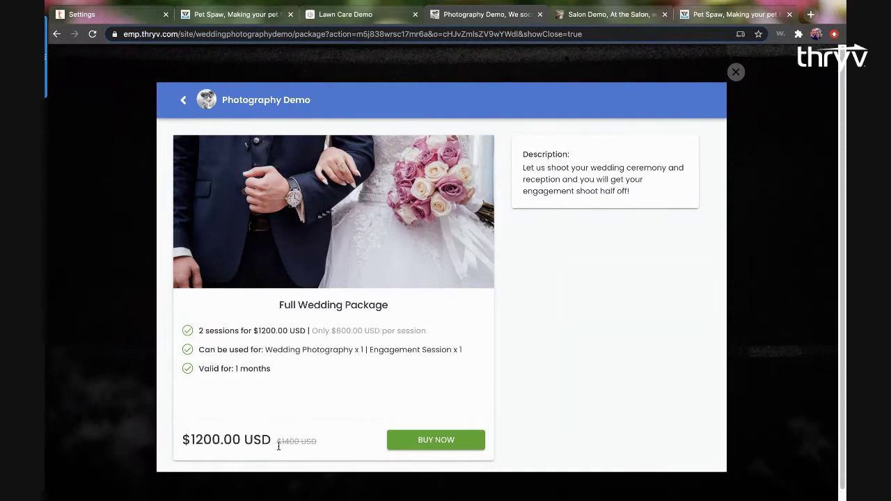
pyautogui.moveTo(278, 441); pyautogui.dragTo(318, 440)
pyautogui.click(326, 432)
pyautogui.click(179, 103)
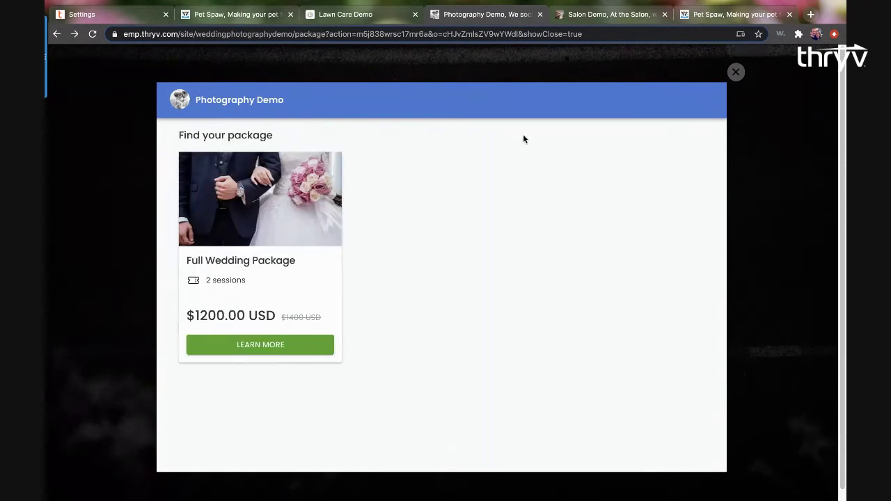
# Open the Salon Demo's package list from its service menu banner and examine the Buy together and save package
pyautogui.click(592, 21)
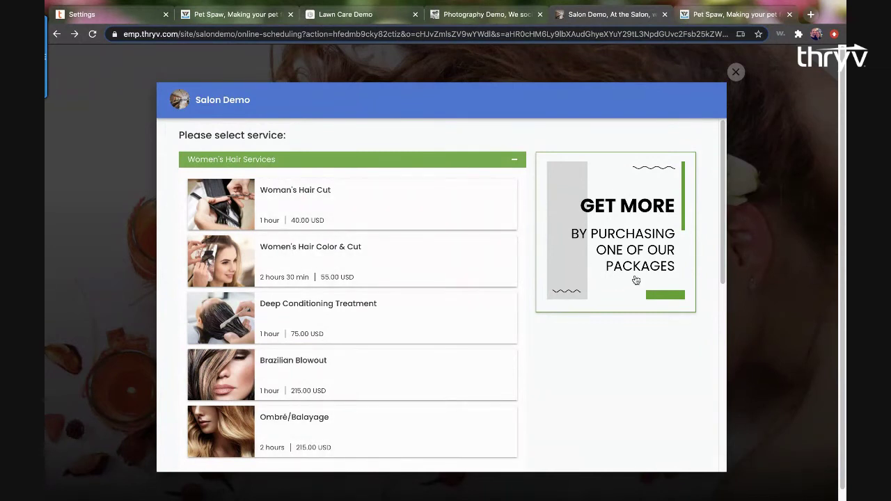
pyautogui.click(613, 220)
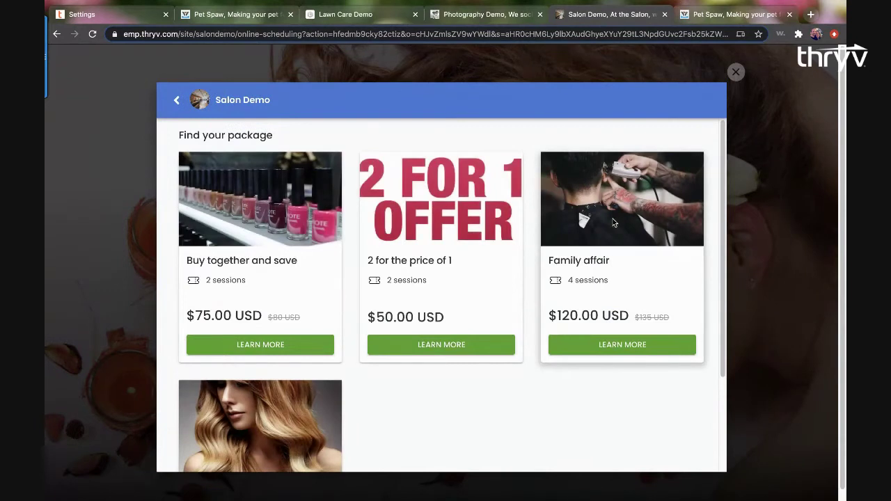
pyautogui.scroll(-1, 473, 358)
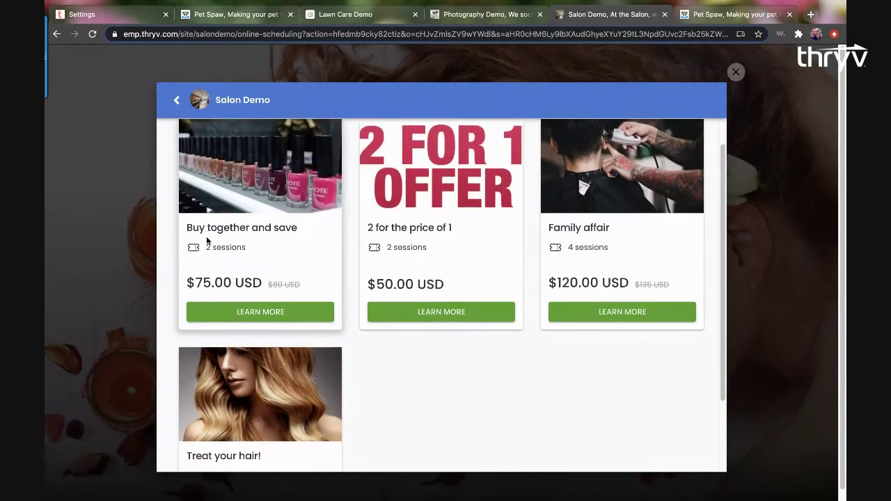
pyautogui.click(255, 312)
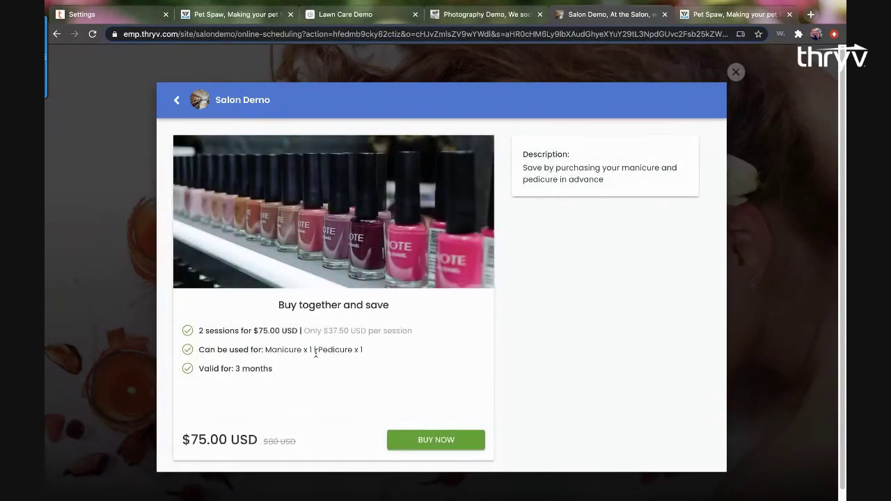
pyautogui.click(176, 100)
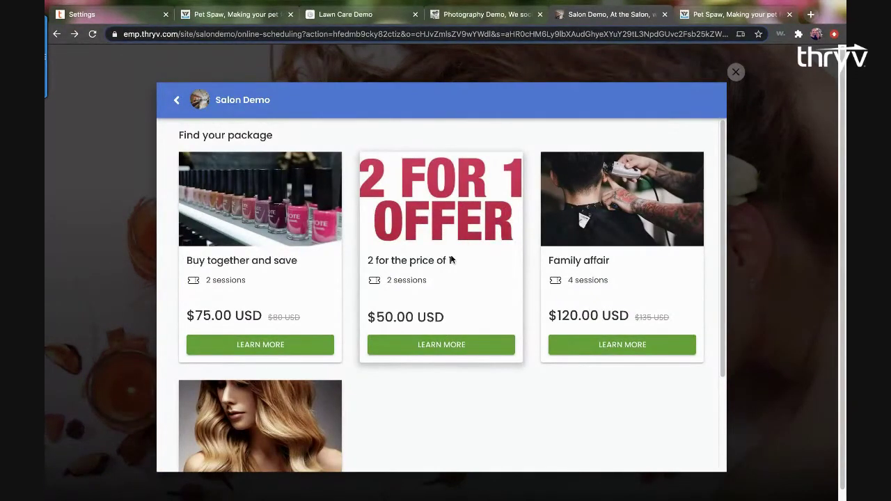
# Examine the Treat your hair! package and go back to the salon's service menu to compare the individual service prices
pyautogui.scroll(-3, 346, 328)
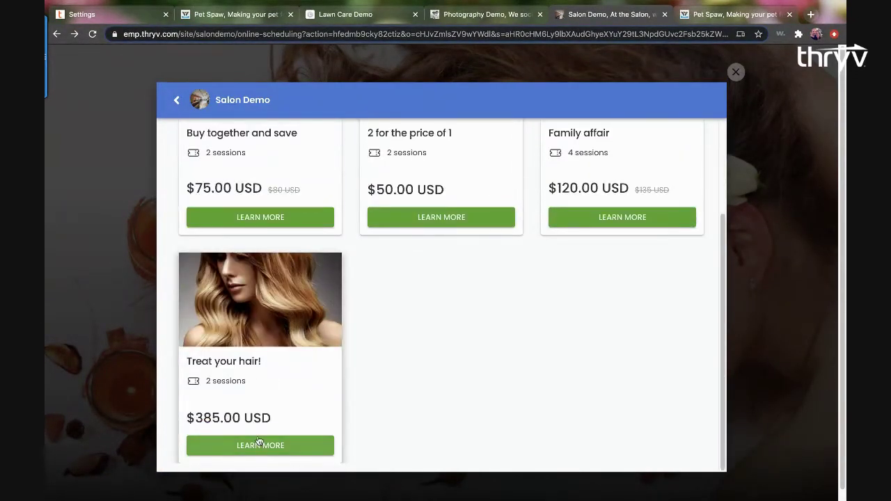
pyautogui.click(252, 449)
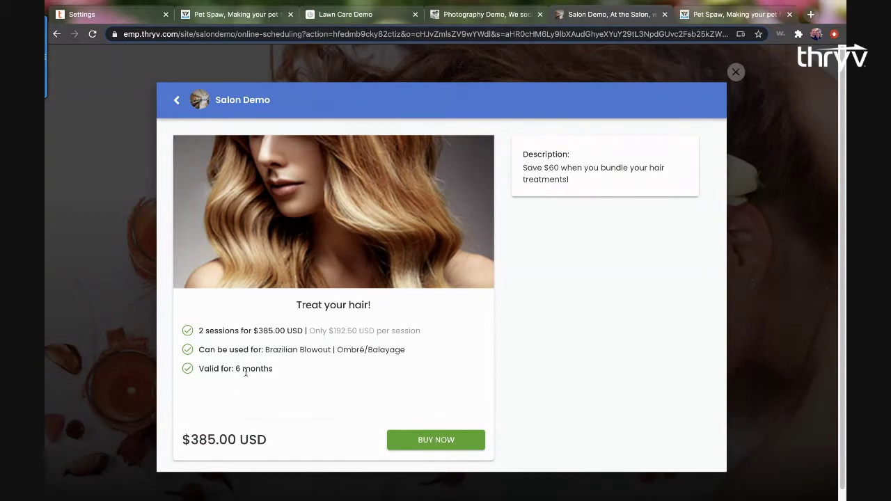
pyautogui.click(176, 101)
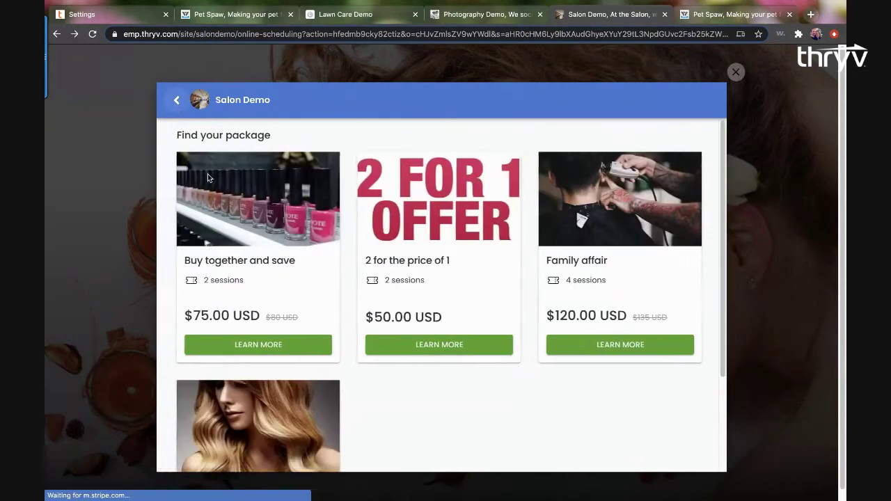
pyautogui.click(176, 101)
pyautogui.click(506, 160)
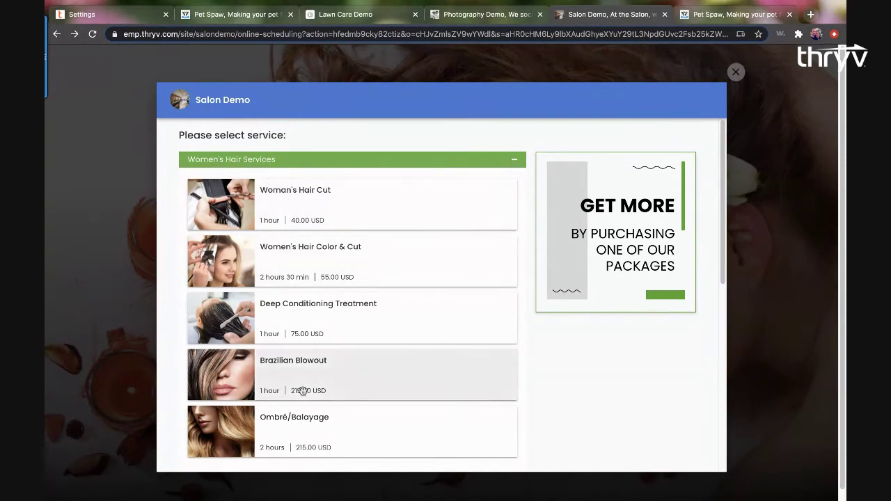
# Return to the Pet Spaw business account in Thryv and start a new marketing announcement that invites clients to purchase a package
pyautogui.click(128, 14)
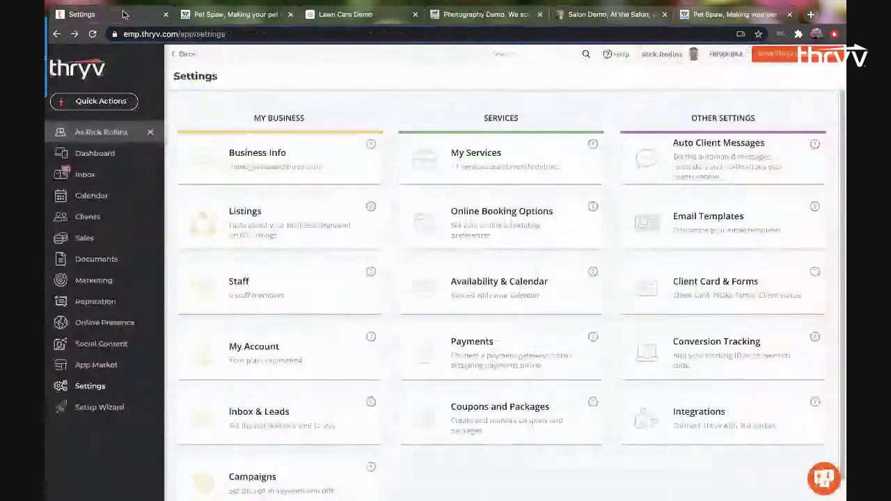
pyautogui.click(93, 281)
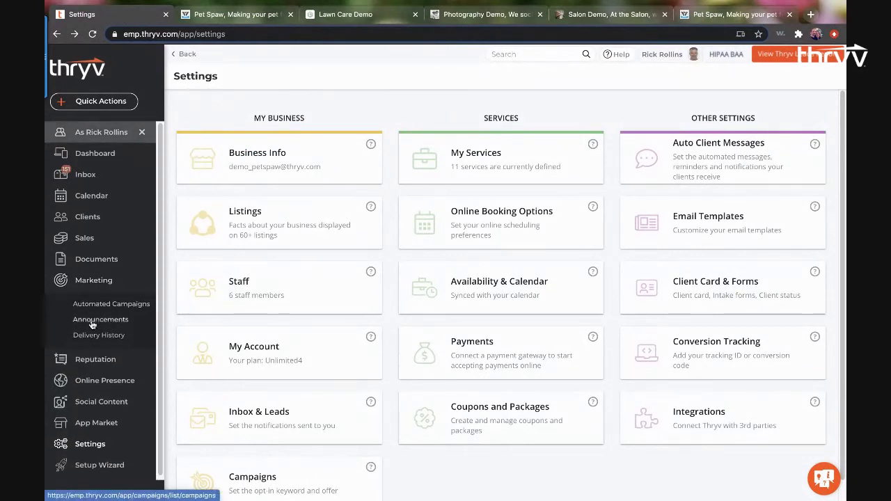
pyautogui.click(91, 320)
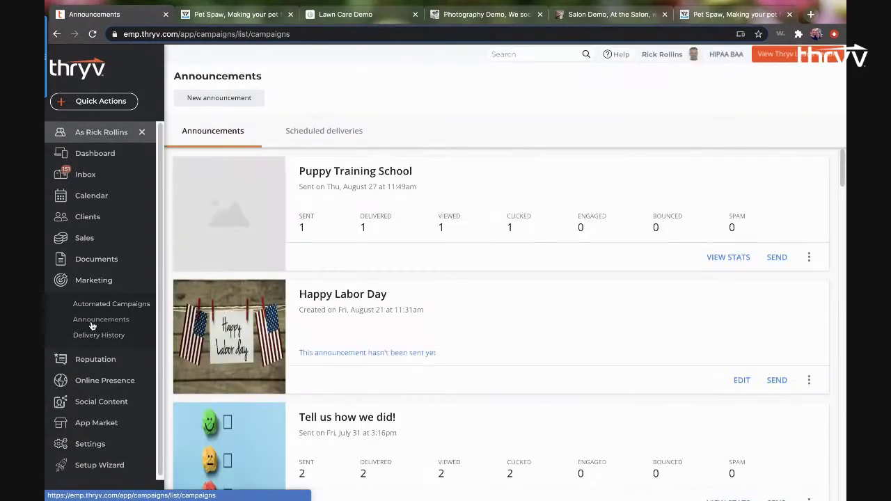
pyautogui.click(218, 98)
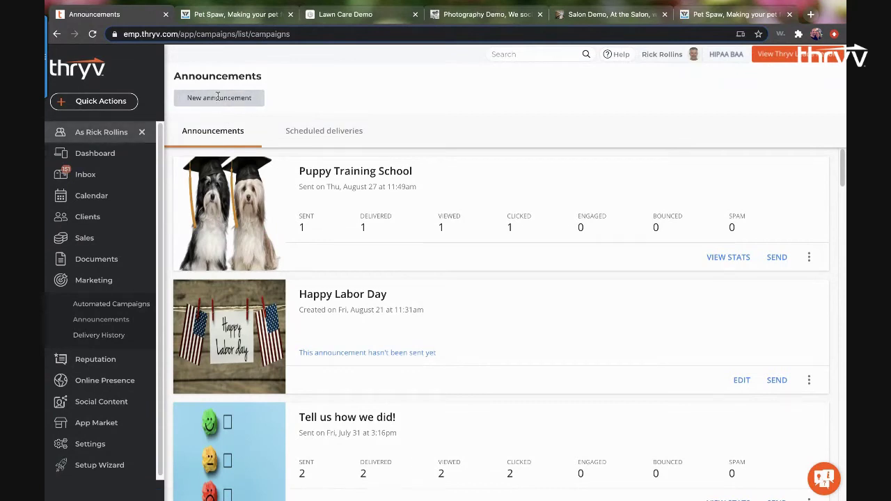
pyautogui.press('Escape')
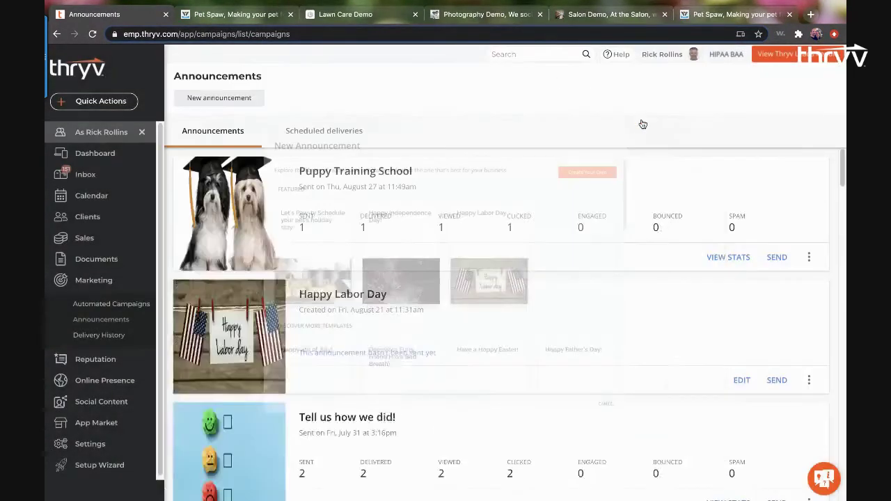
pyautogui.click(219, 98)
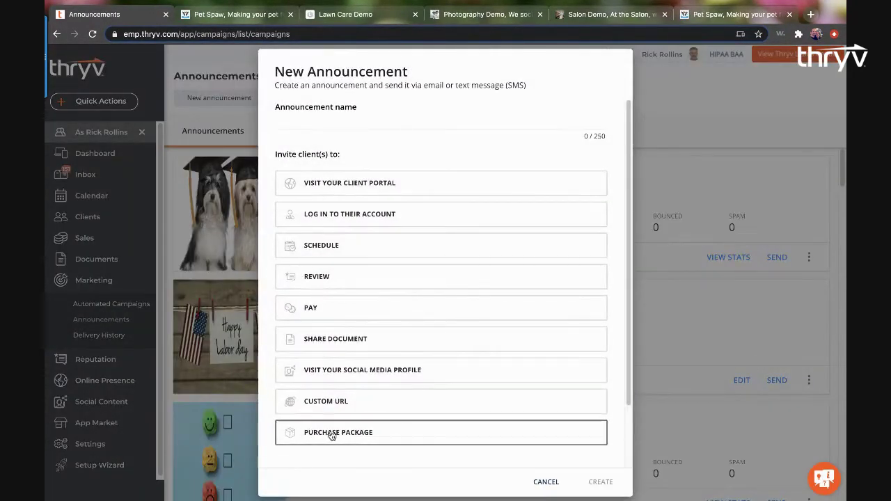
pyautogui.click(331, 434)
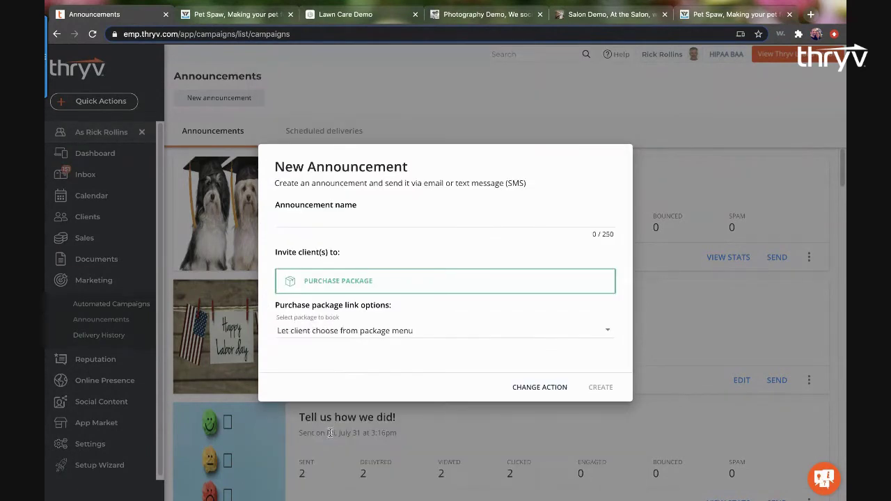
# Link the announcement to one specific package, All the Tips & the Tricks, instead of the package menu
pyautogui.click(302, 334)
pyautogui.click(293, 351)
pyautogui.click(320, 351)
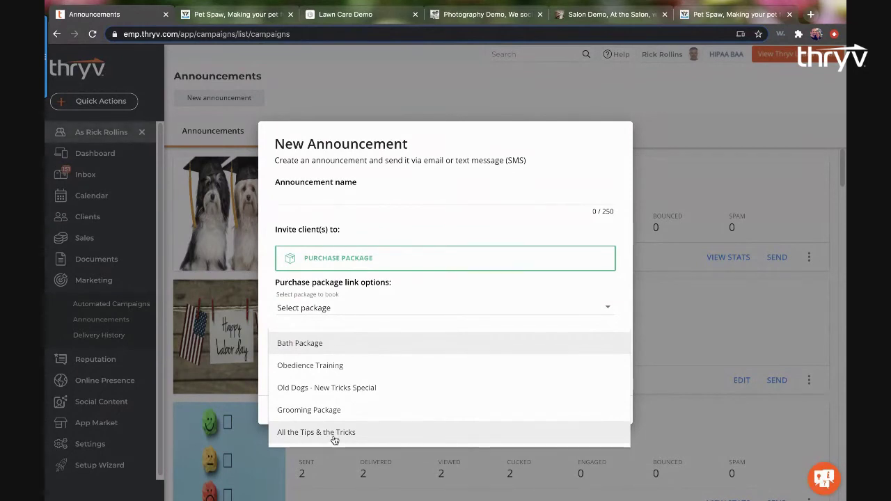
pyautogui.click(335, 432)
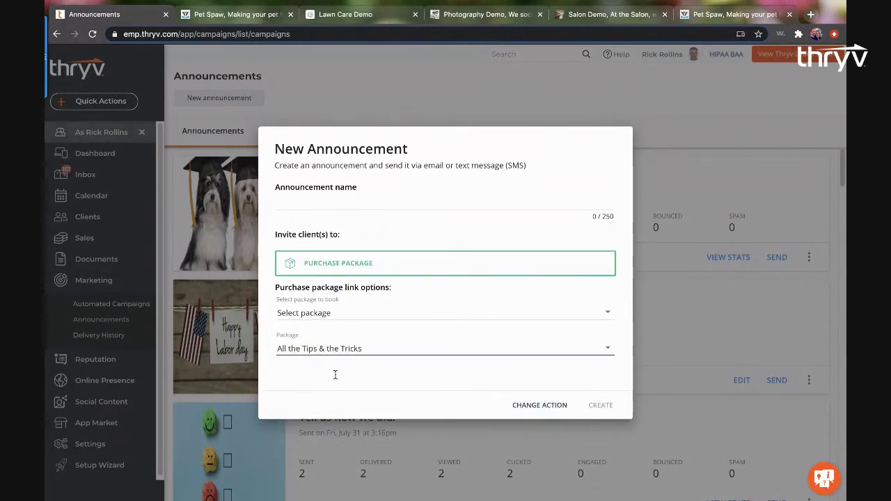
# Name the announcement New Package, create it, and finish editing with its template content as is
pyautogui.click(314, 202)
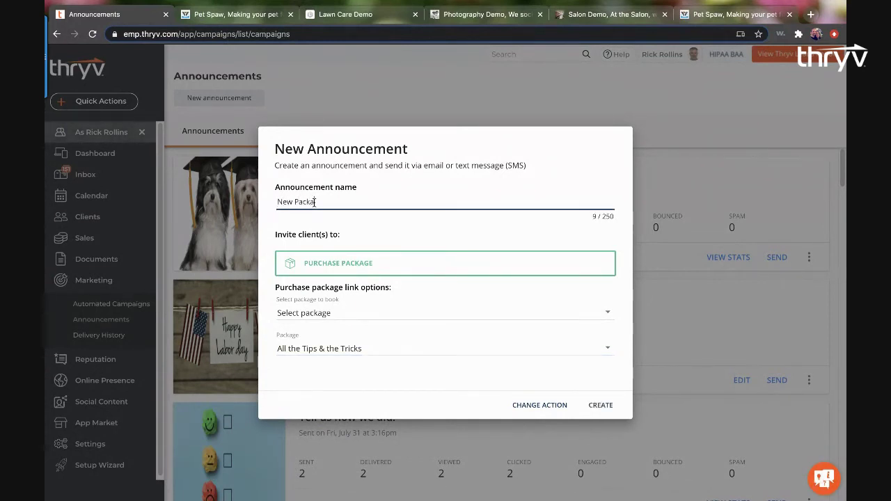
pyautogui.click(612, 405)
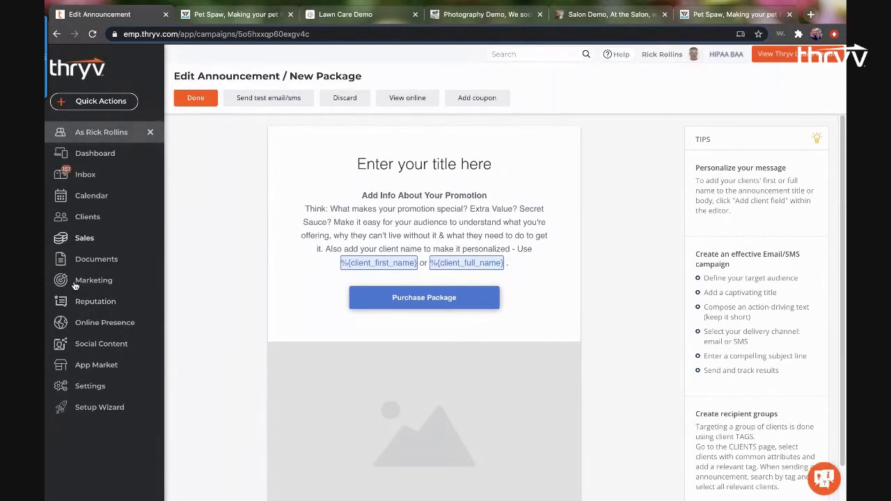
pyautogui.click(195, 98)
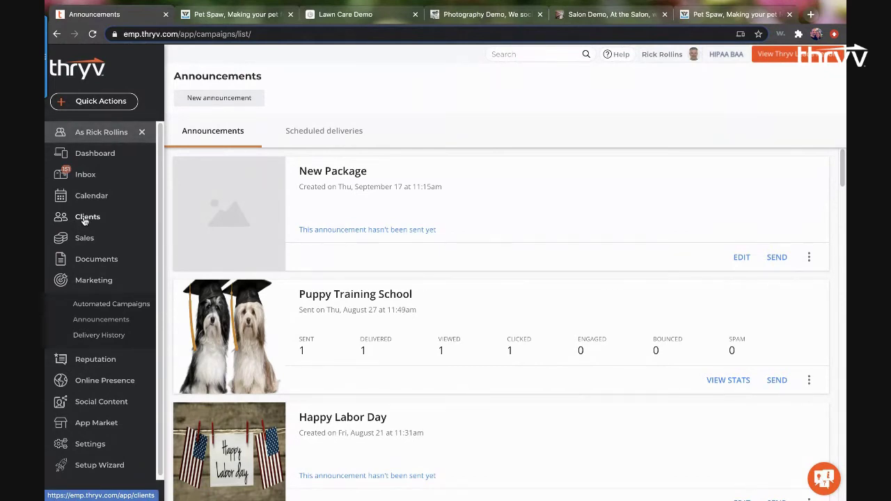
# Add the All the Tips & the Tricks package to the first client in the filtered client list
pyautogui.click(85, 219)
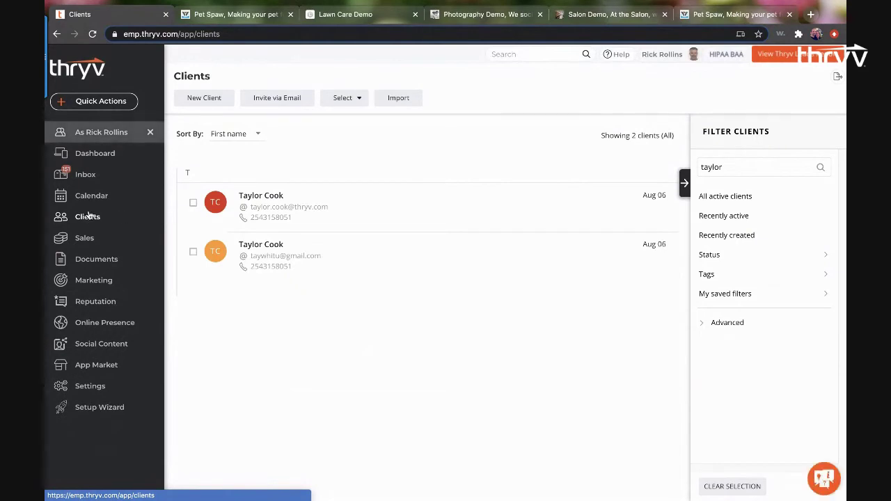
pyautogui.click(323, 214)
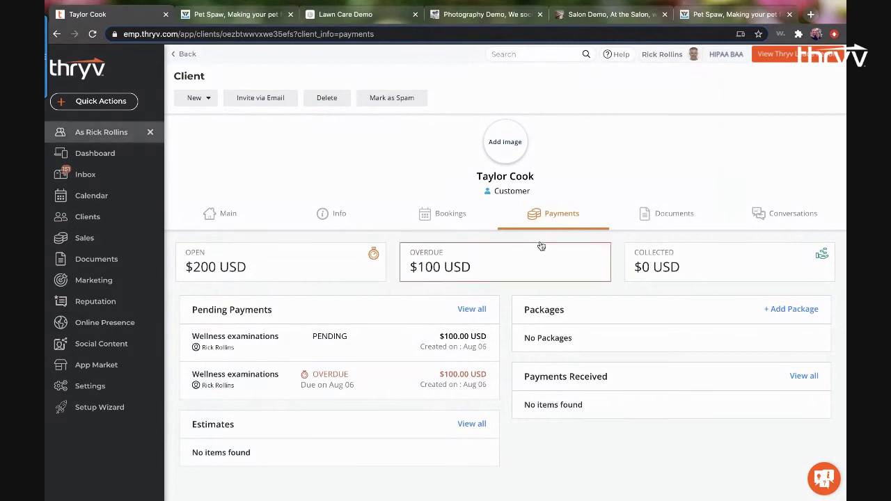
pyautogui.click(775, 308)
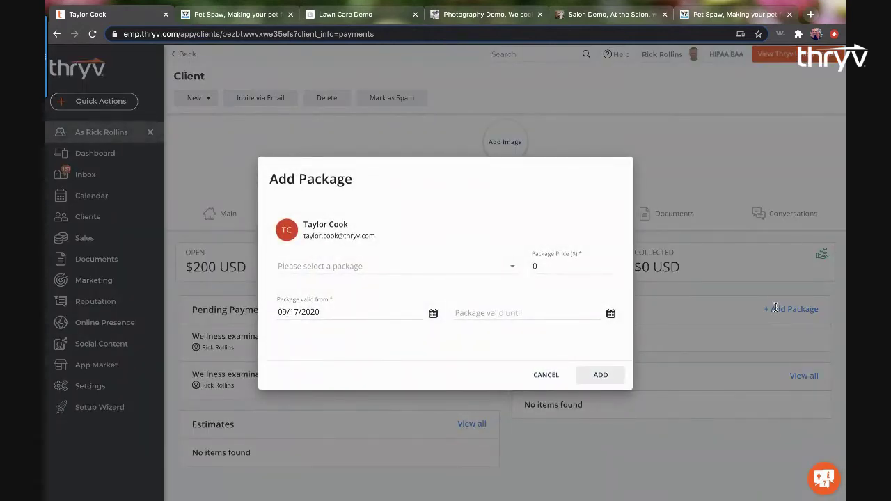
pyautogui.click(384, 270)
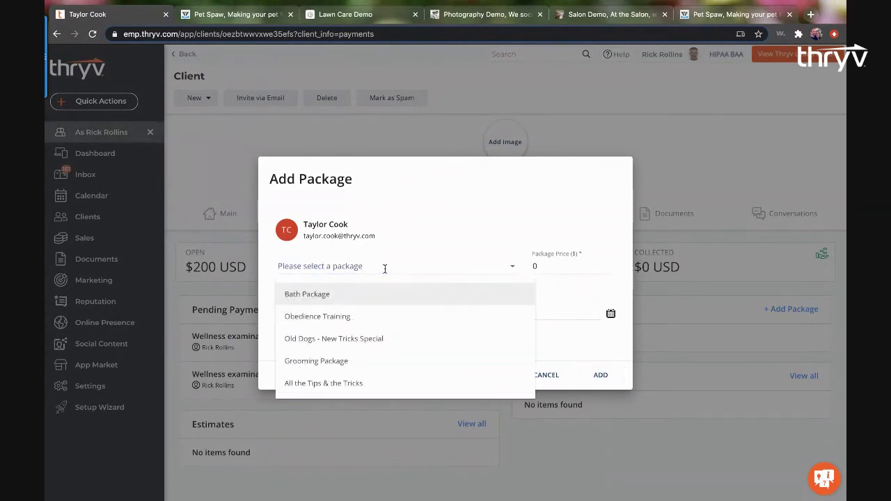
pyautogui.click(322, 384)
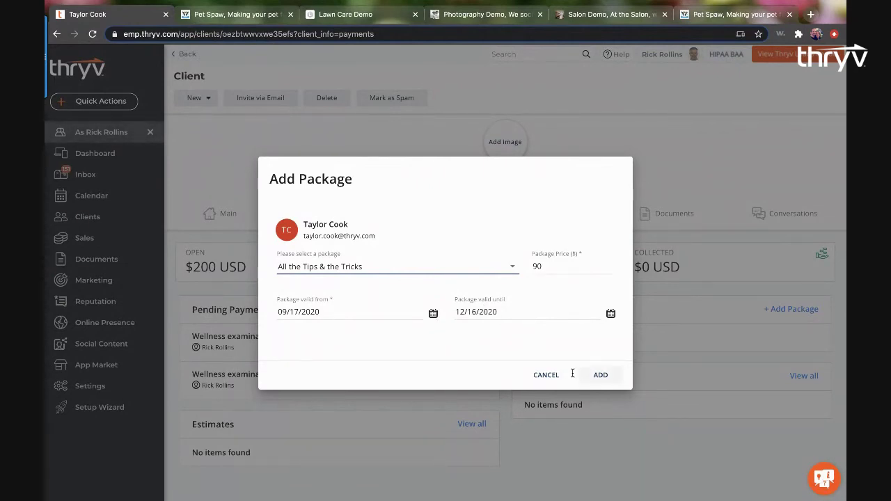
pyautogui.click(602, 377)
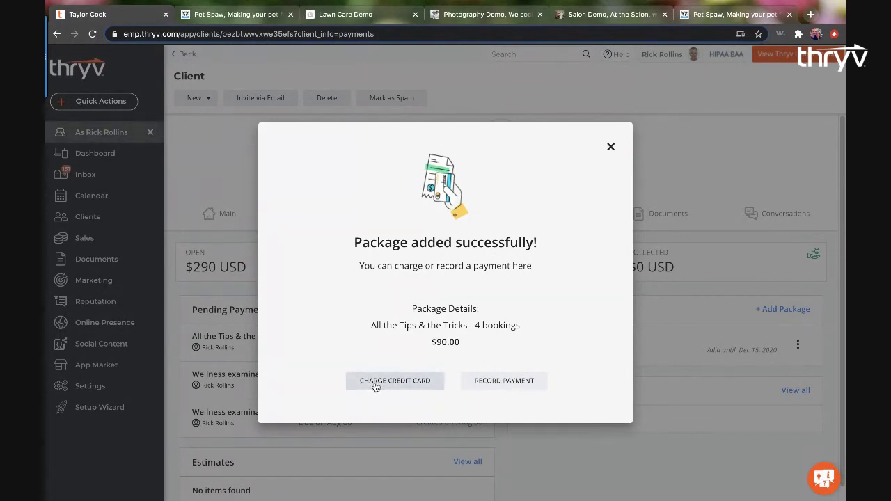
# Record a cash payment of $90 for the client's added package, paid on 09/17/2020, and save it
pyautogui.click(490, 382)
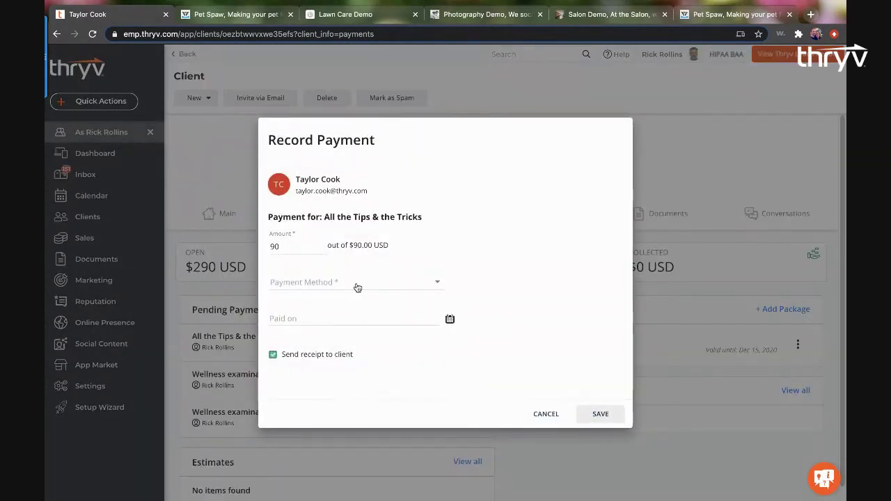
pyautogui.click(357, 288)
pyautogui.click(306, 283)
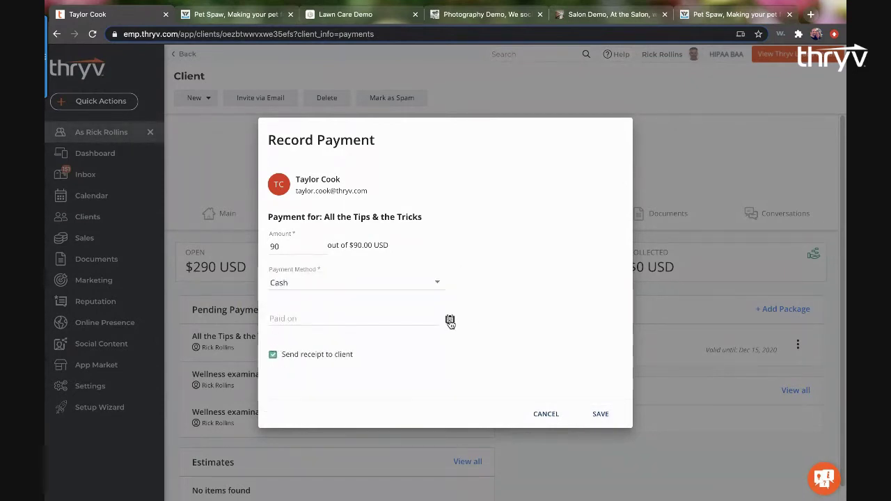
pyautogui.click(449, 320)
pyautogui.click(378, 348)
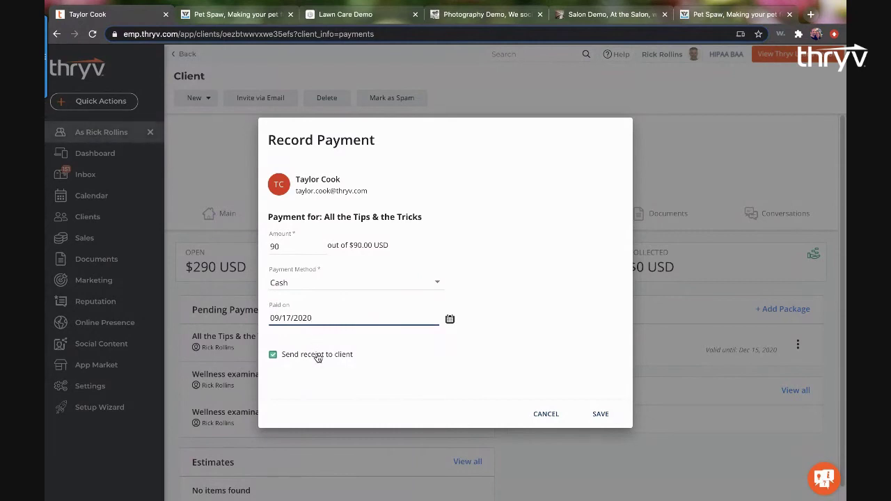
pyautogui.click(599, 414)
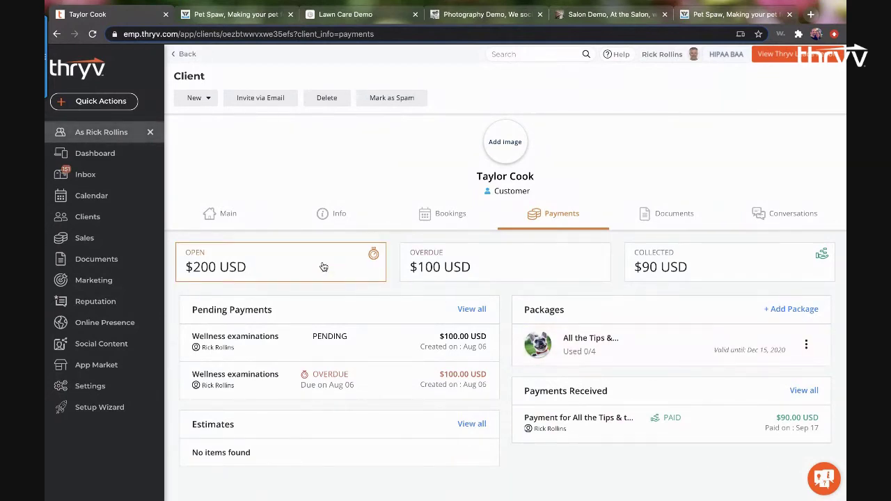
# Schedule a Puppy Training Intermediate group event on the calendar for Friday 9/18/2020, from 1:00pm to 2:00pm
pyautogui.click(88, 220)
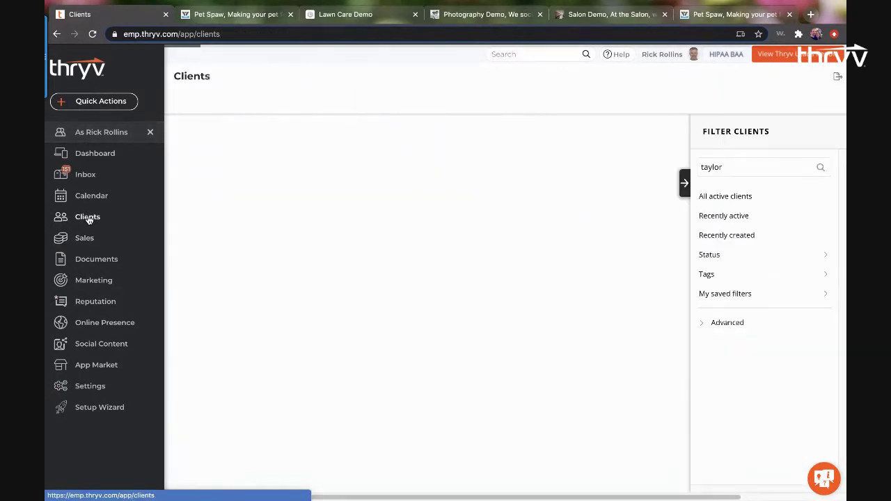
pyautogui.click(90, 197)
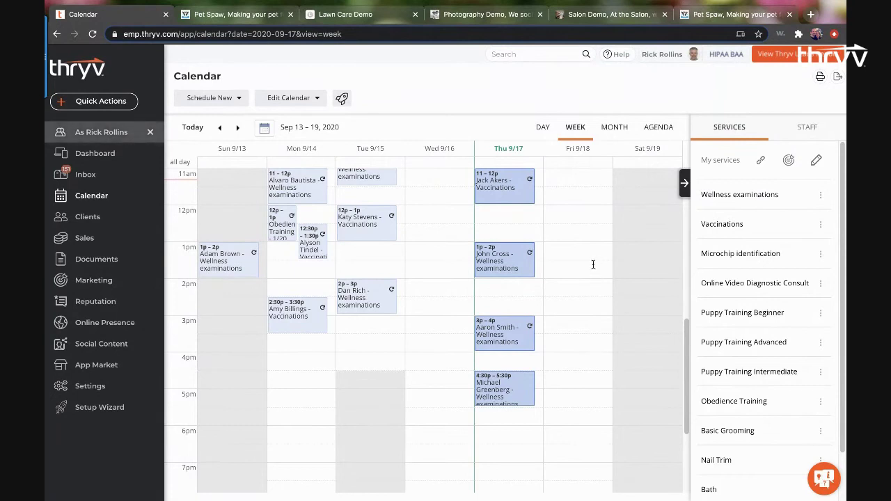
pyautogui.click(592, 260)
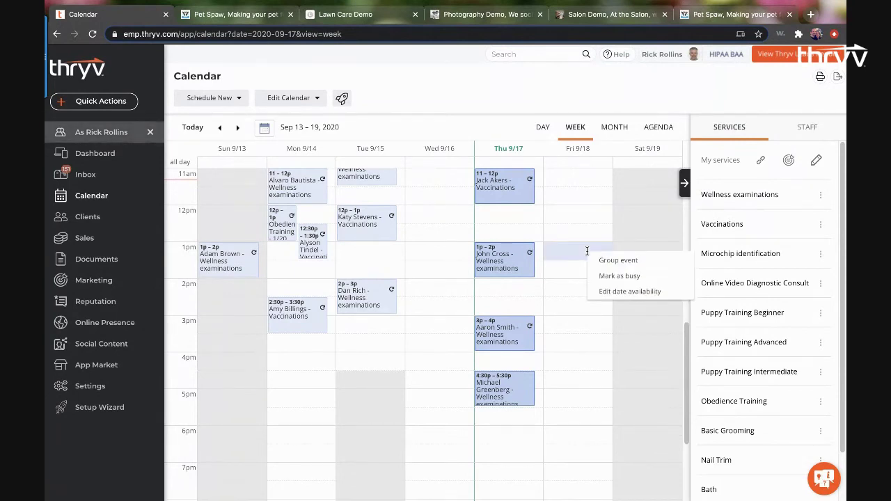
pyautogui.click(618, 274)
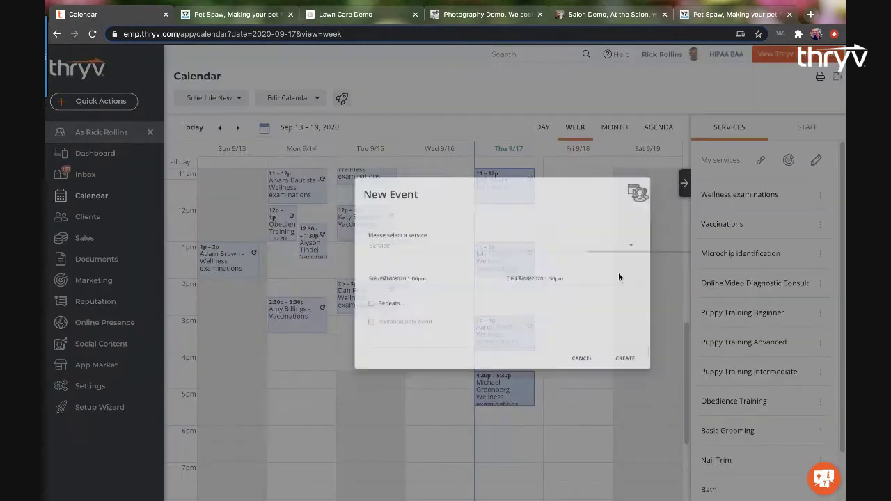
pyautogui.click(351, 238)
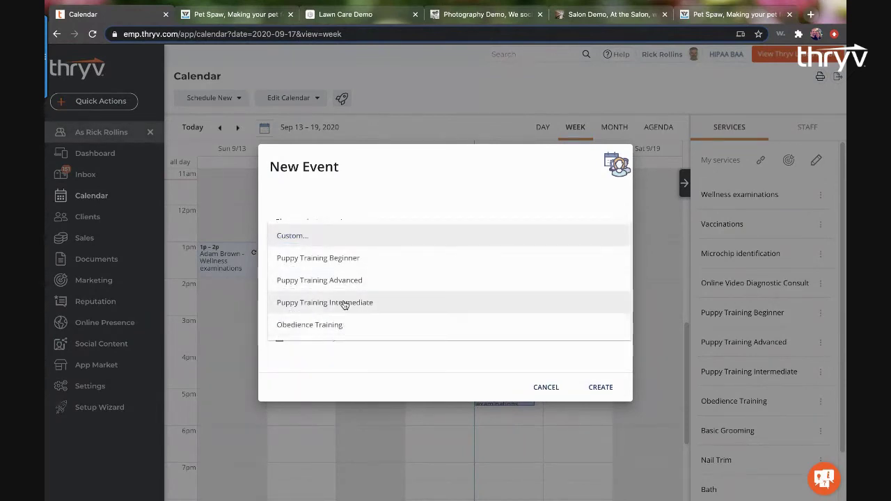
pyautogui.click(345, 305)
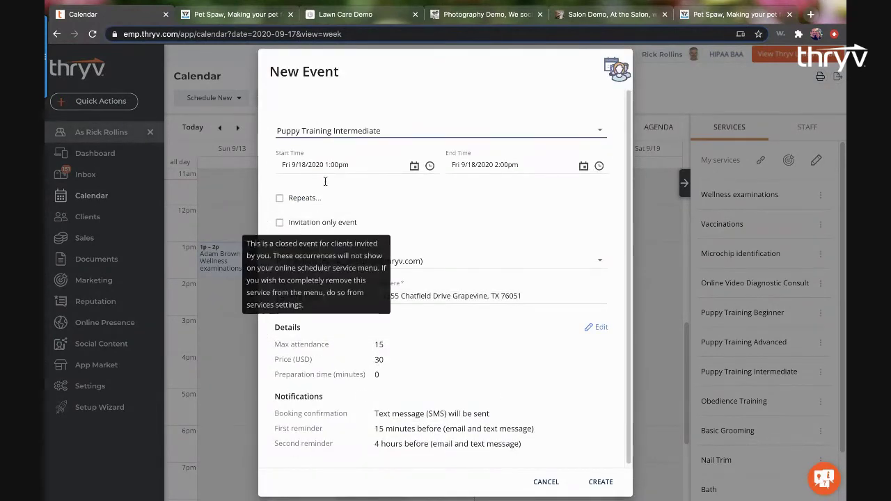
pyautogui.click(598, 482)
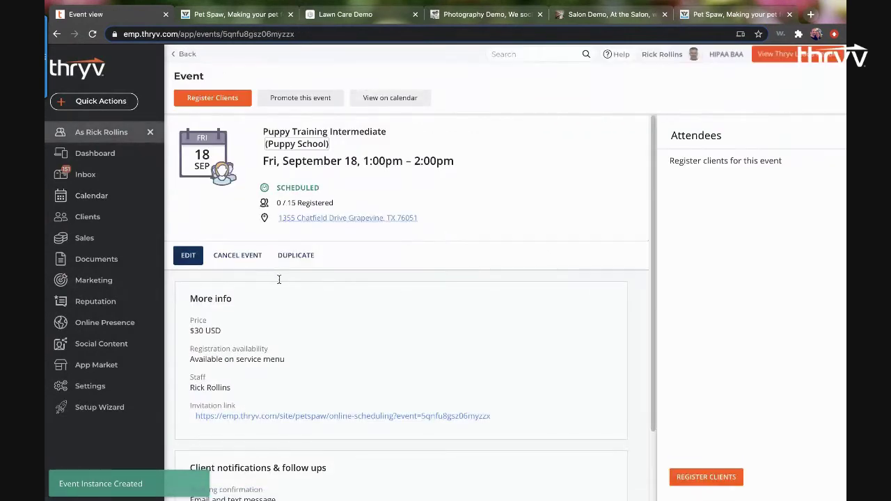
# Register the client who bought the package for the Puppy Training Intermediate event and redeem the package for that registration
pyautogui.click(703, 477)
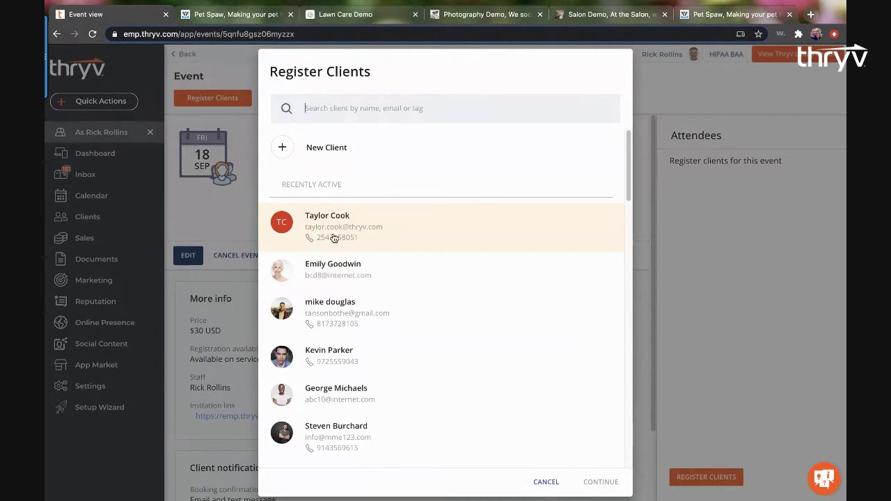
pyautogui.click(334, 239)
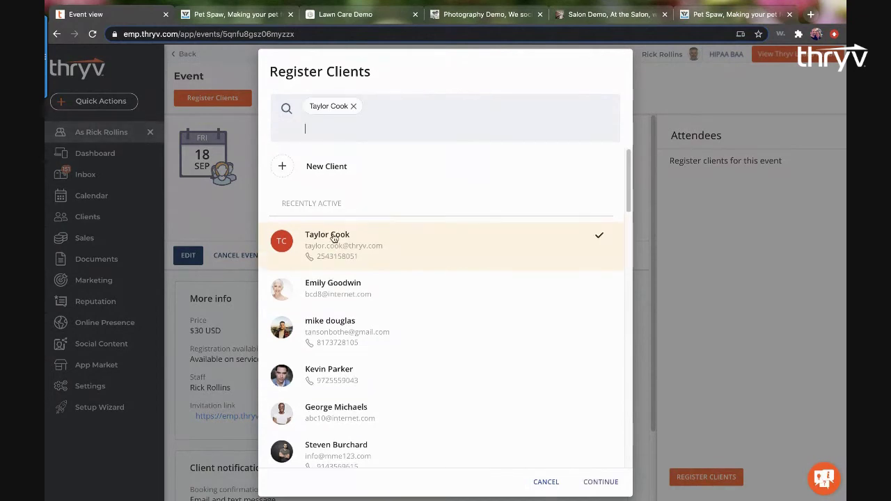
pyautogui.click(598, 482)
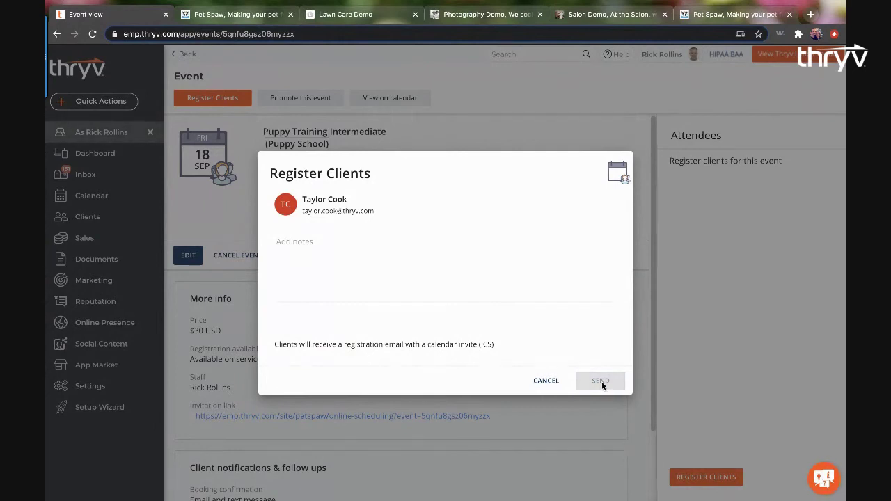
pyautogui.click(603, 381)
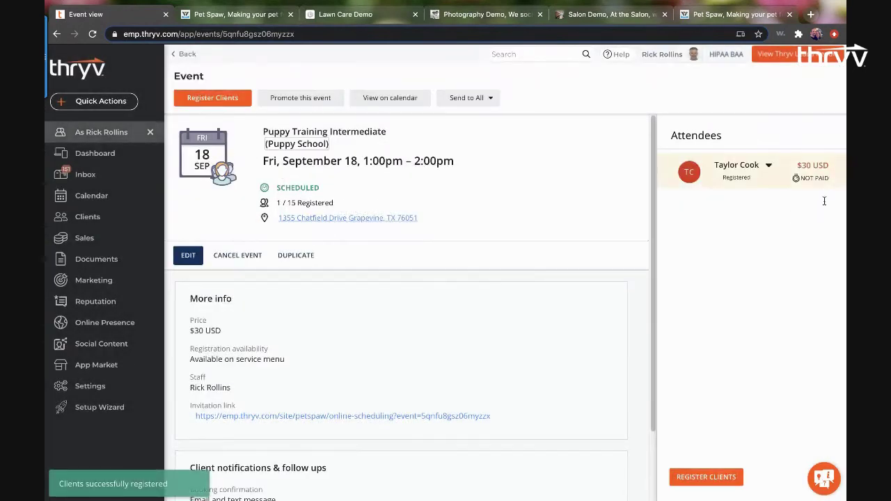
pyautogui.click(767, 170)
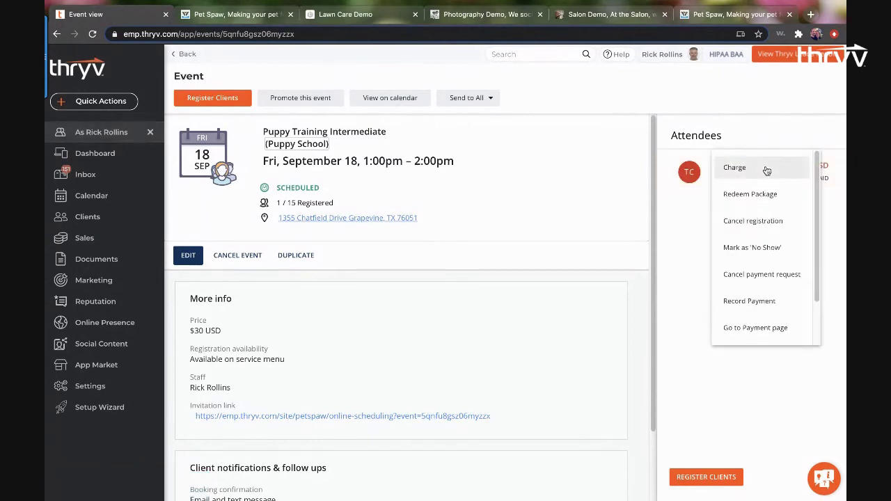
pyautogui.click(741, 201)
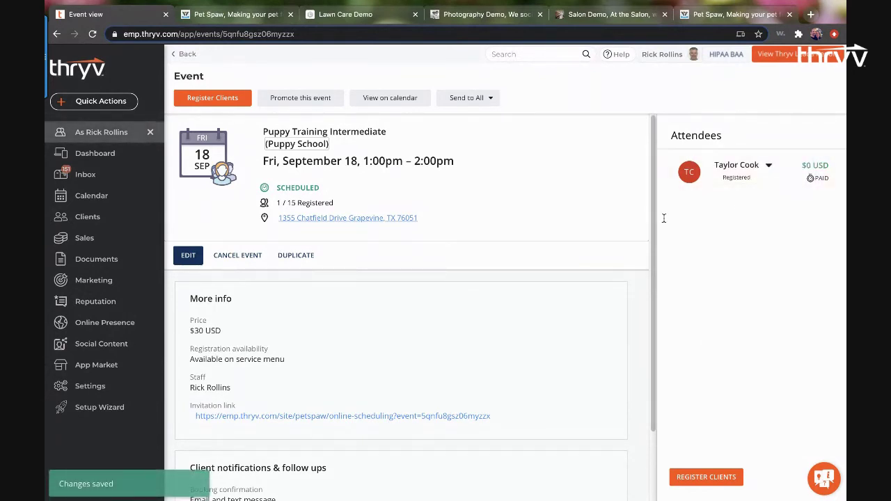
# Open the registered client's payments and check the usage of their All the Tips & the Tricks package
pyautogui.click(731, 169)
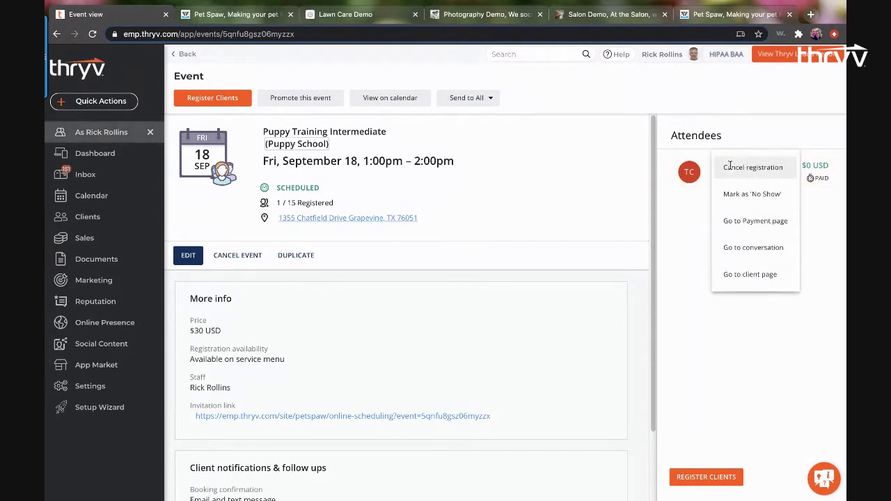
pyautogui.click(89, 218)
pyautogui.click(344, 203)
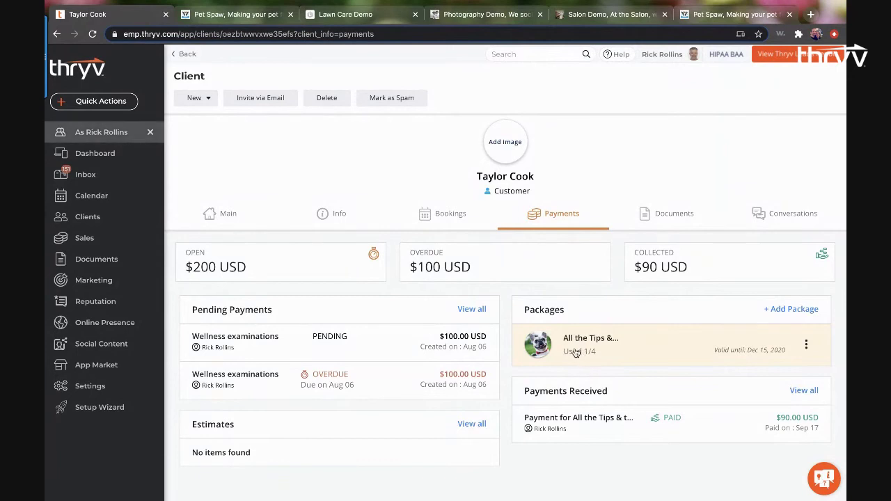
pyautogui.click(586, 347)
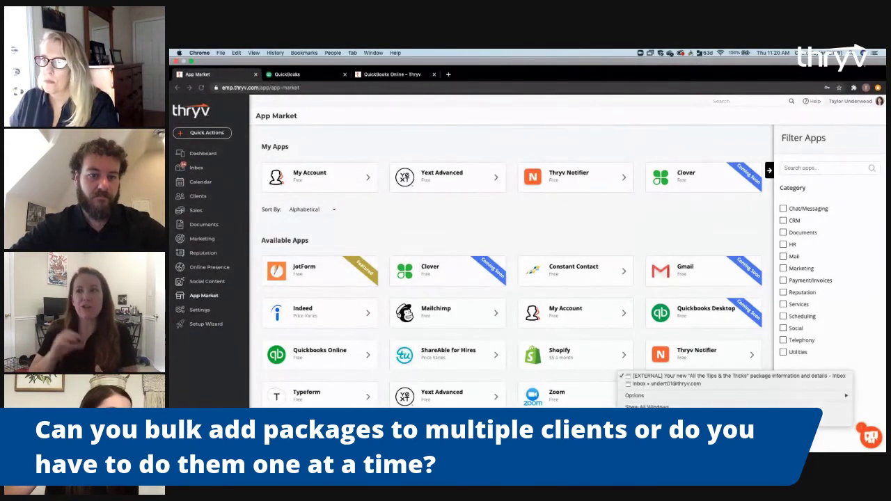
# Switch to Outlook and show the "All the Tips & the Tricks" package information and details email full screen
pyautogui.click(633, 400)
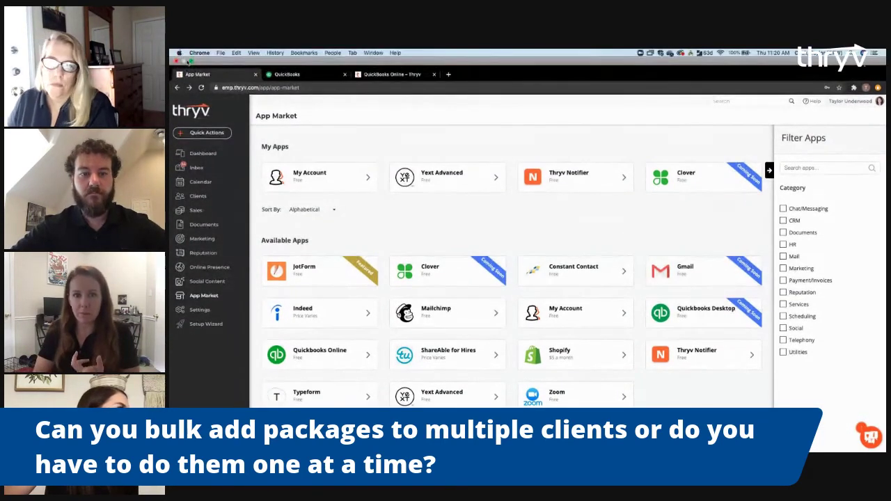
pyautogui.click(188, 61)
pyautogui.moveTo(487, 119); pyautogui.dragTo(408, 119)
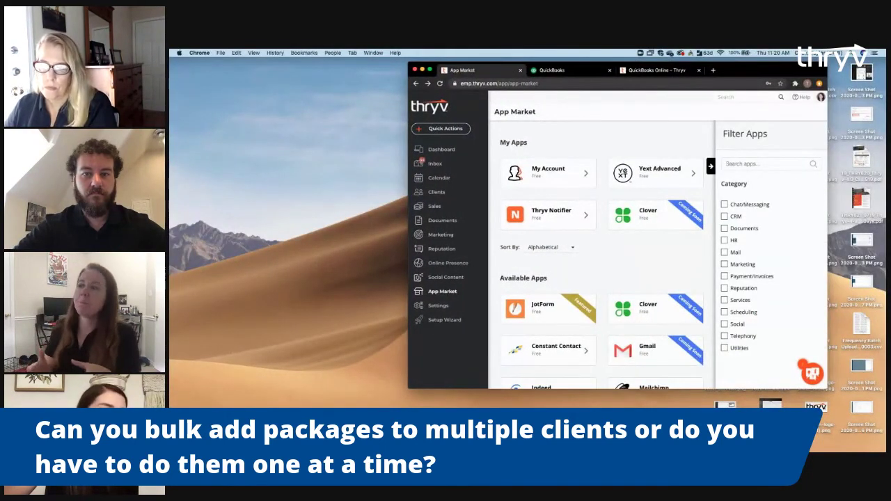
pyautogui.rightClick(734, 438)
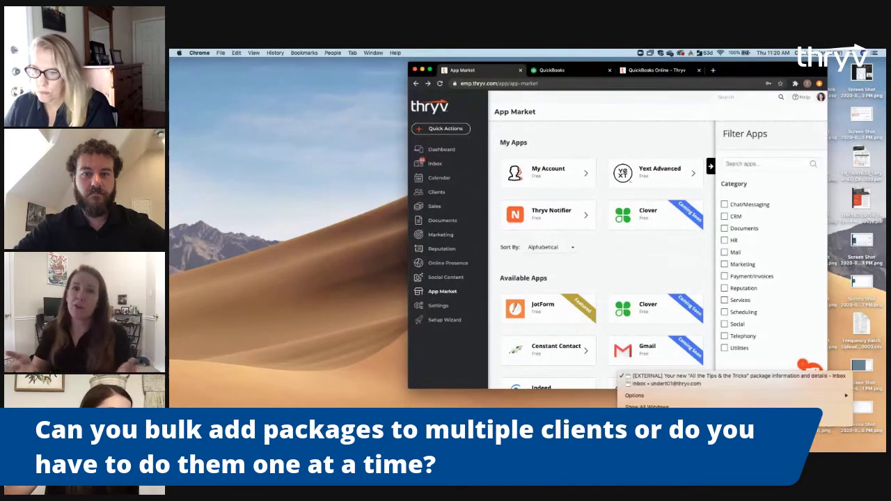
pyautogui.click(646, 385)
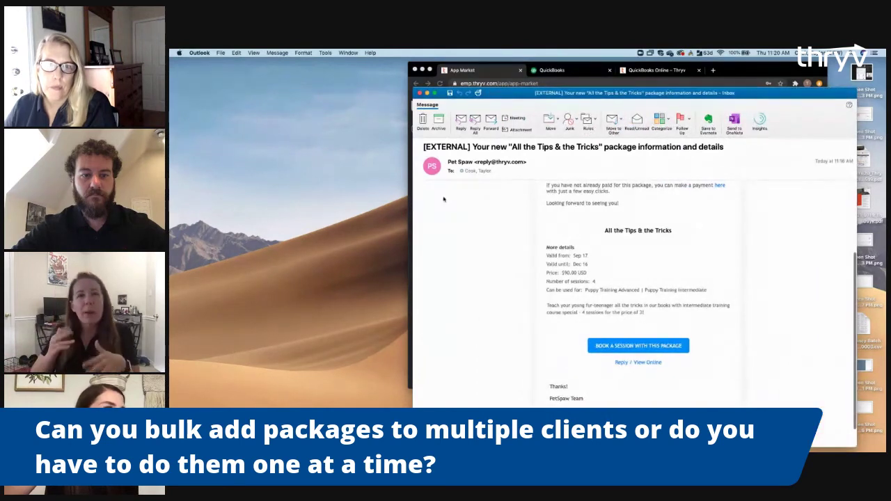
pyautogui.click(434, 93)
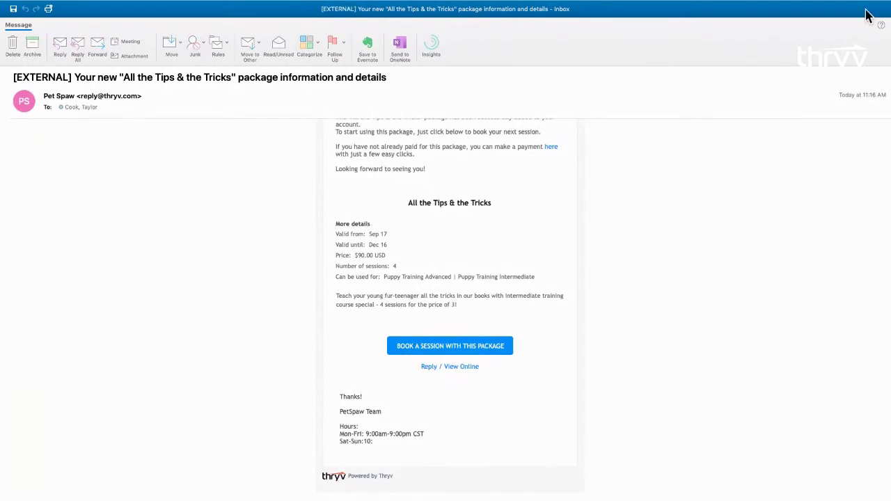
# Follow the email's link to book a session with the package and show the booking page full screen
pyautogui.moveTo(244, 4)
pyautogui.click(27, 19)
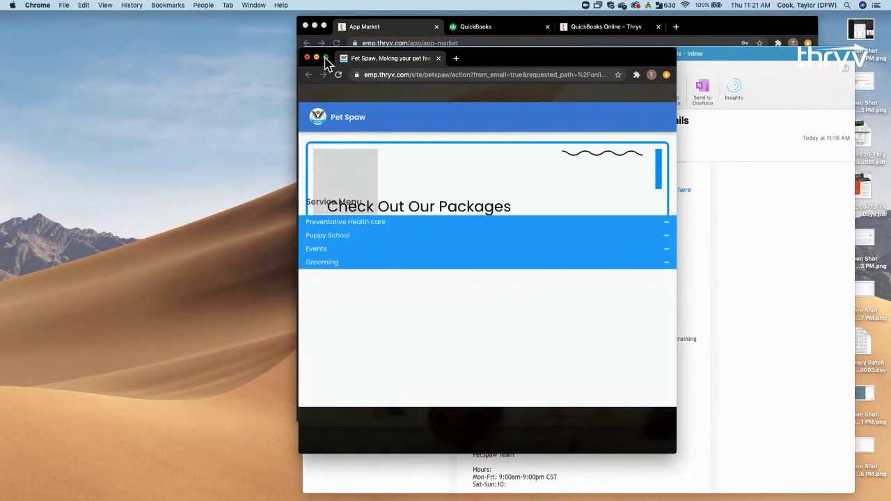
pyautogui.click(325, 58)
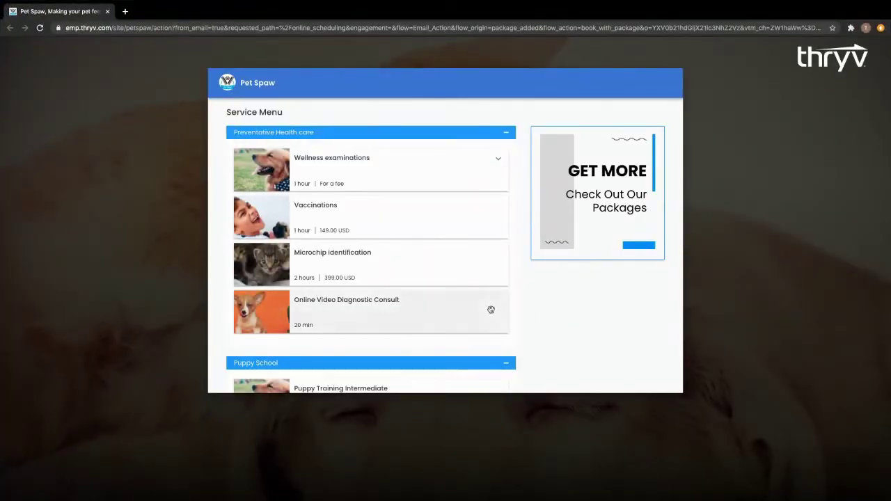
# Try to book Puppy Training Intermediate for Fri, Sep 18 2020 at 1:00 PM, accepting the terms of service
pyautogui.scroll(-3, 492, 307)
pyautogui.scroll(-4, 491, 312)
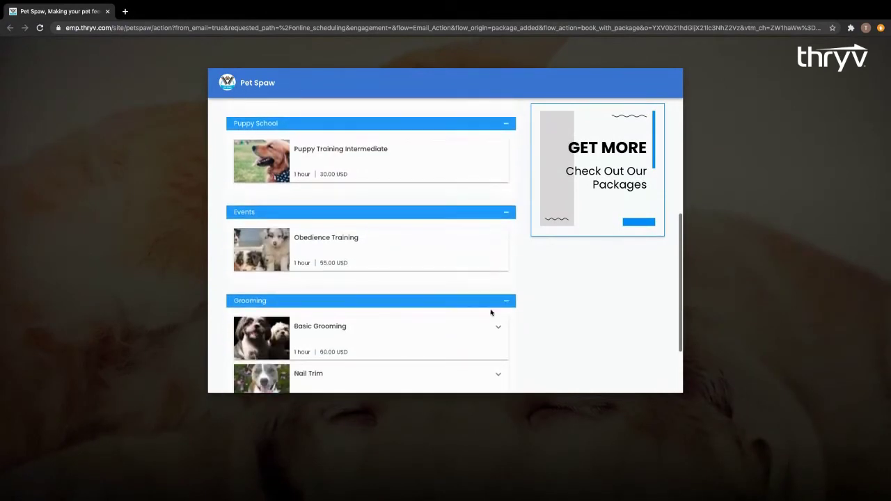
pyautogui.scroll(1, 492, 310)
pyautogui.click(372, 178)
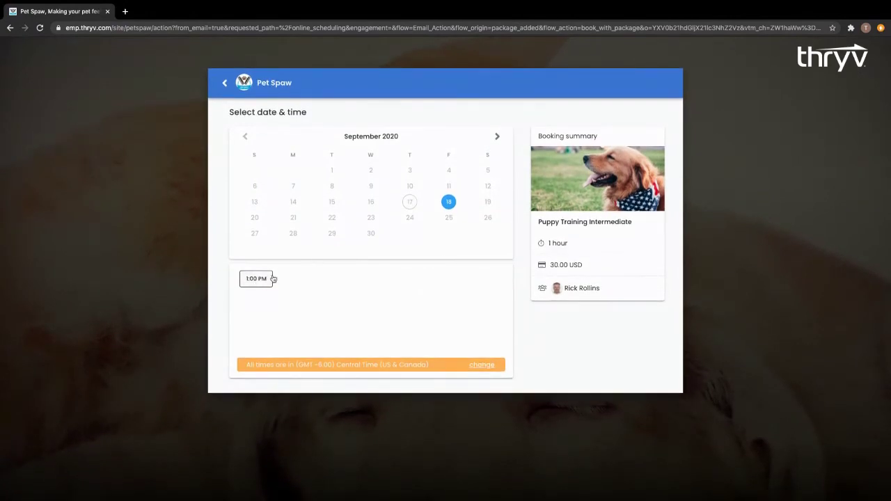
pyautogui.click(265, 280)
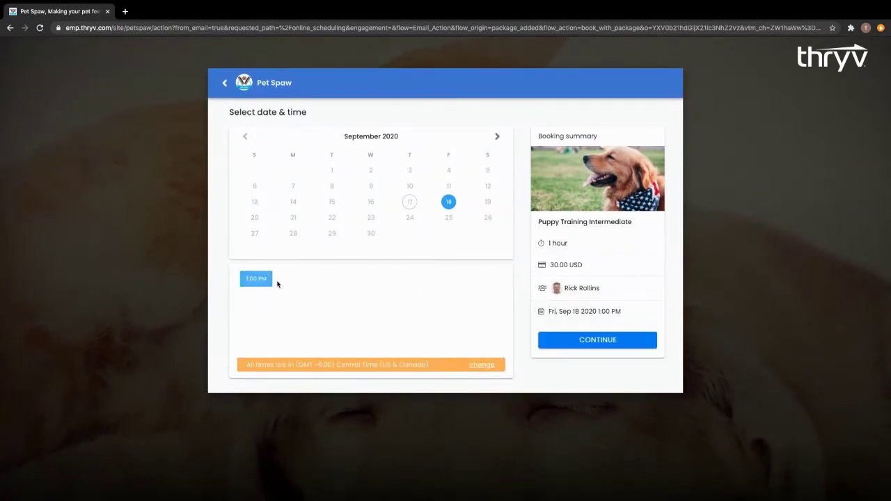
pyautogui.click(611, 341)
pyautogui.click(241, 236)
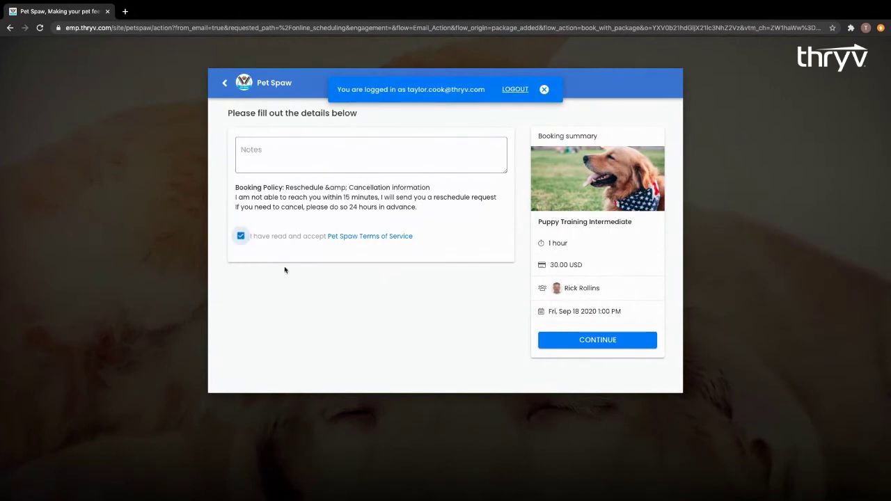
pyautogui.click(595, 344)
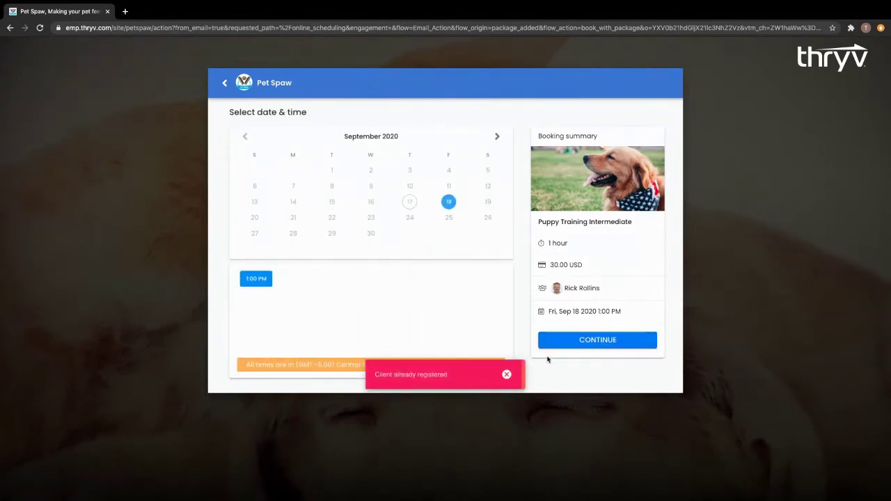
pyautogui.click(506, 374)
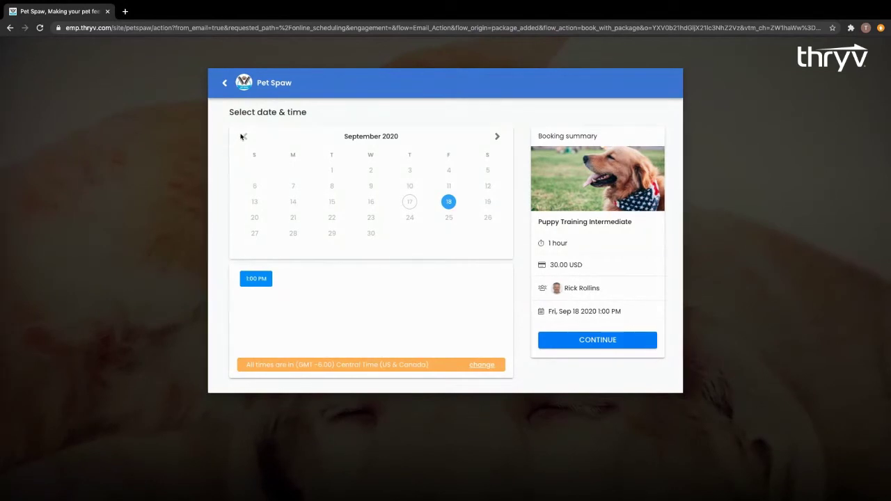
# Return to the service menu and choose Puppy Training Intermediate on Fri, Sep 25 2020 at 12:00 PM
pyautogui.click(225, 83)
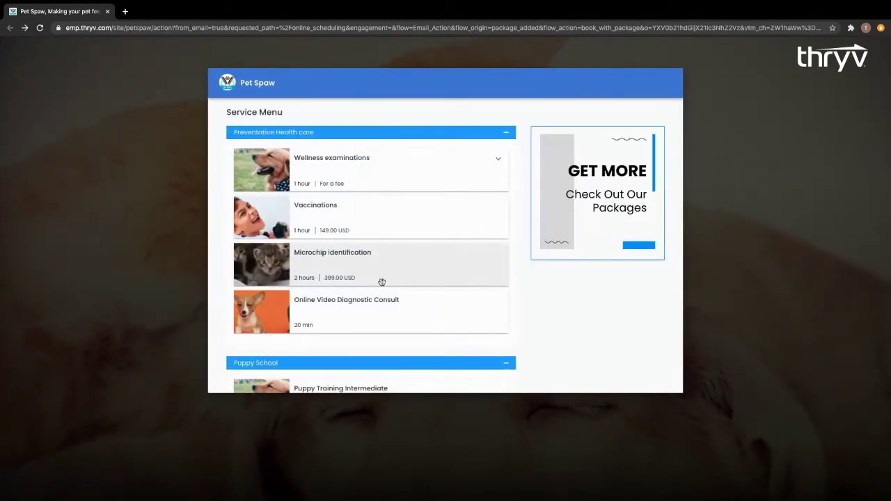
pyautogui.scroll(-2, 382, 281)
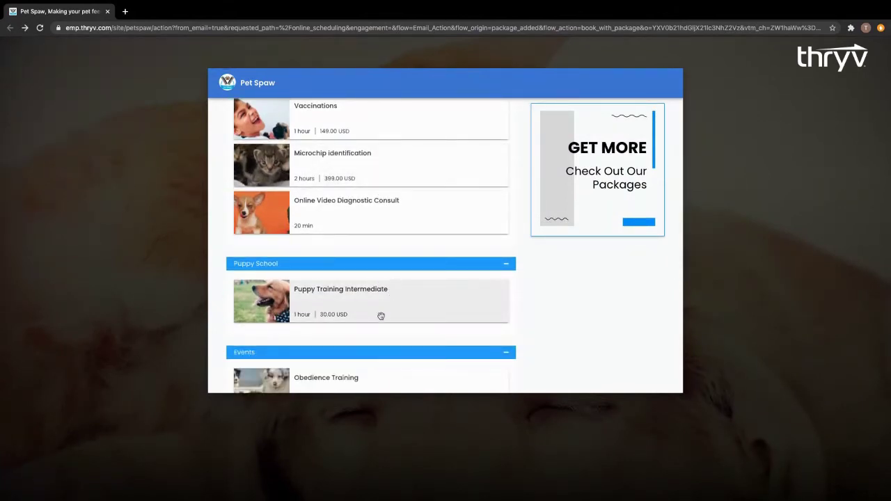
pyautogui.click(393, 304)
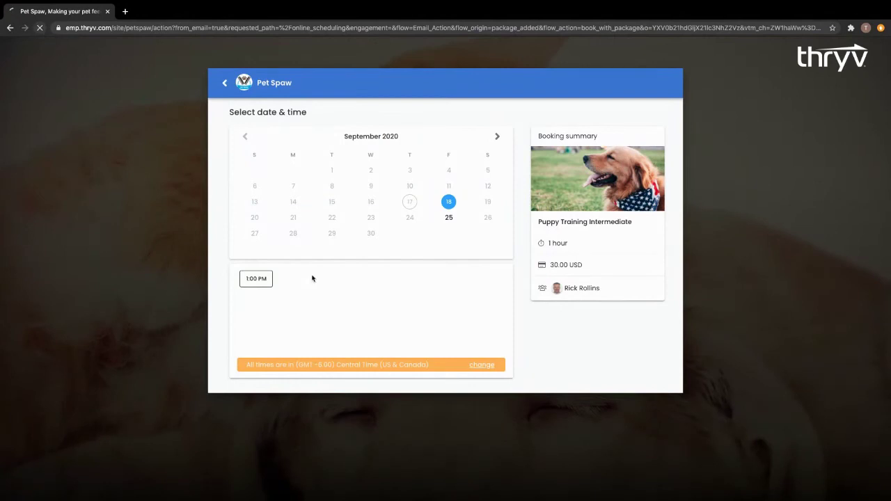
pyautogui.click(449, 218)
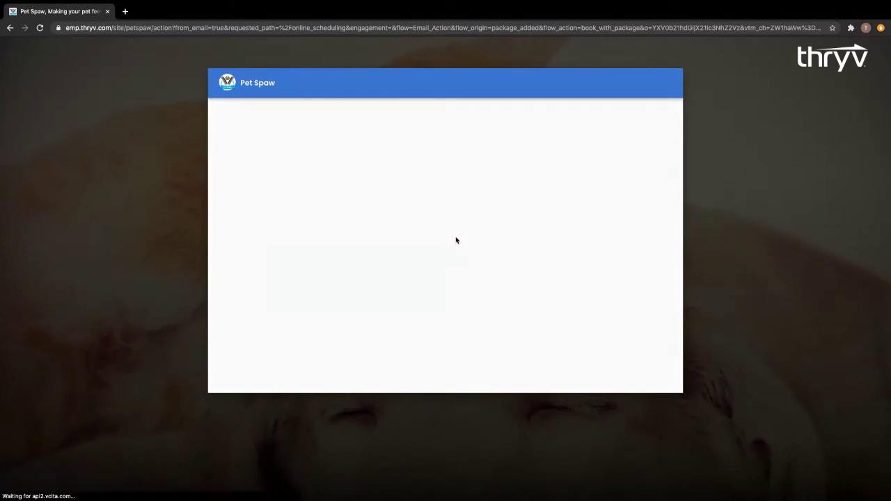
pyautogui.scroll(-3, 415, 255)
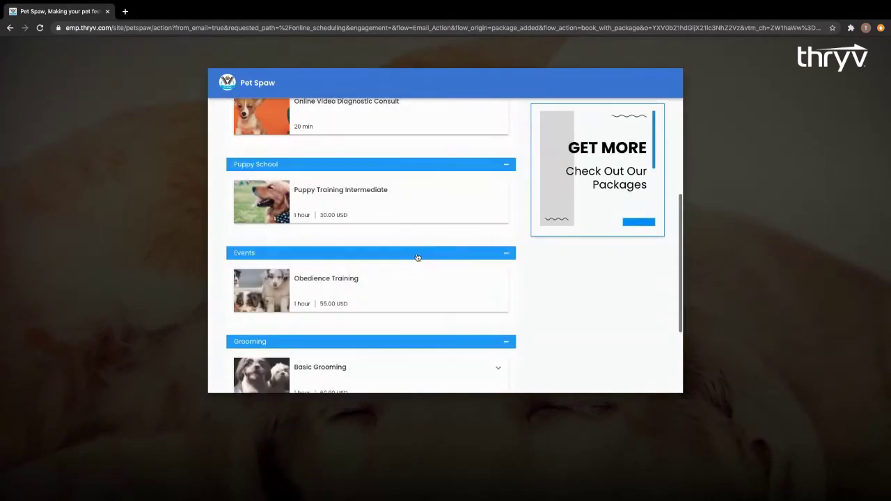
pyautogui.click(392, 201)
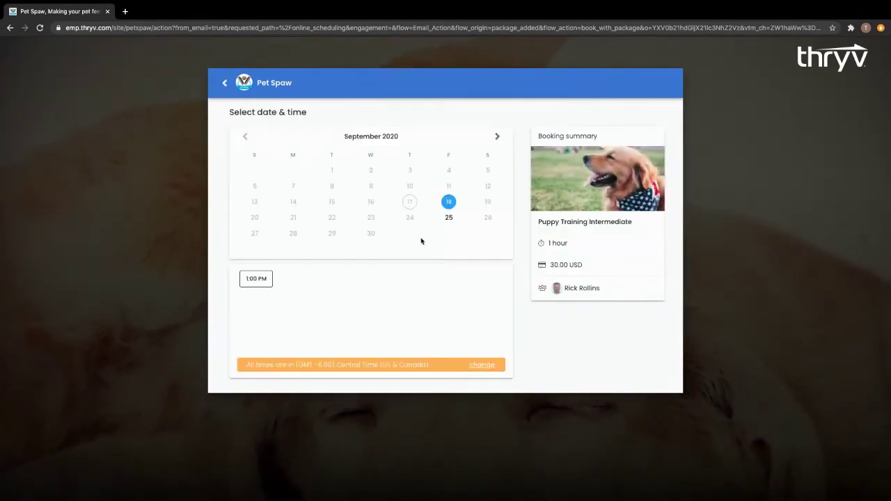
pyautogui.click(449, 217)
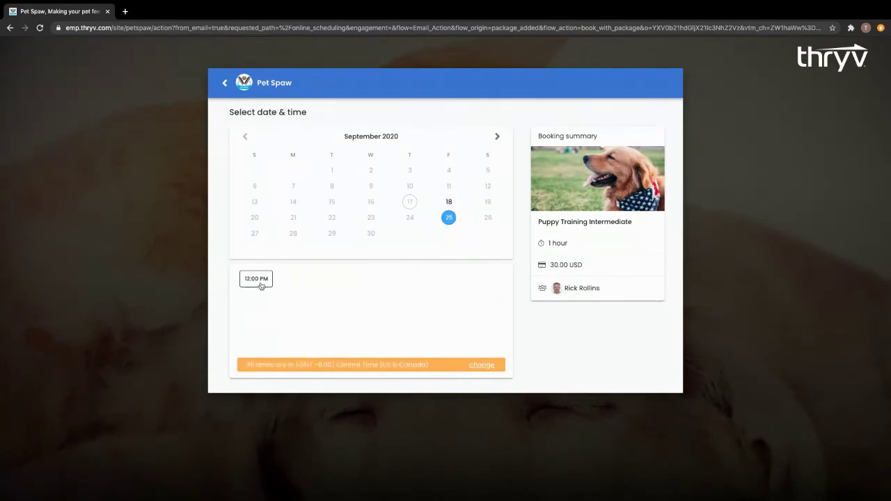
pyautogui.click(255, 279)
pyautogui.click(618, 342)
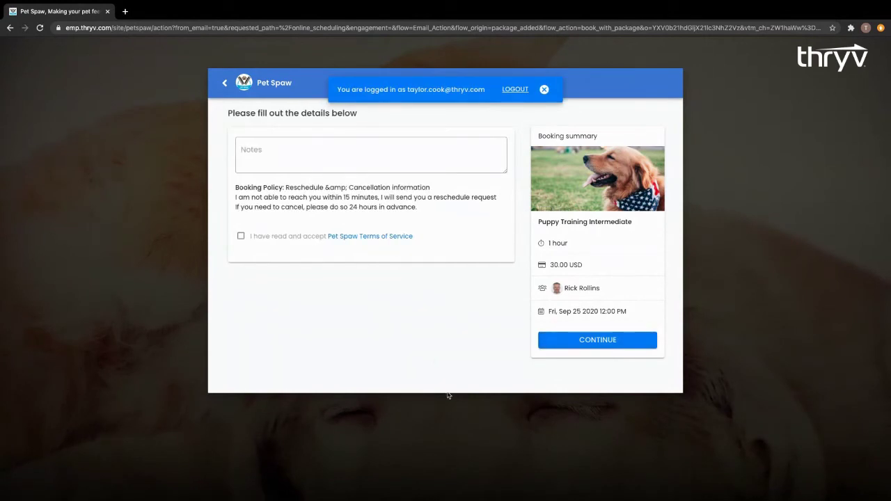
# Accept the terms of service and complete the booking by applying the All the Tips & the Tricks package
pyautogui.click(240, 235)
pyautogui.click(562, 340)
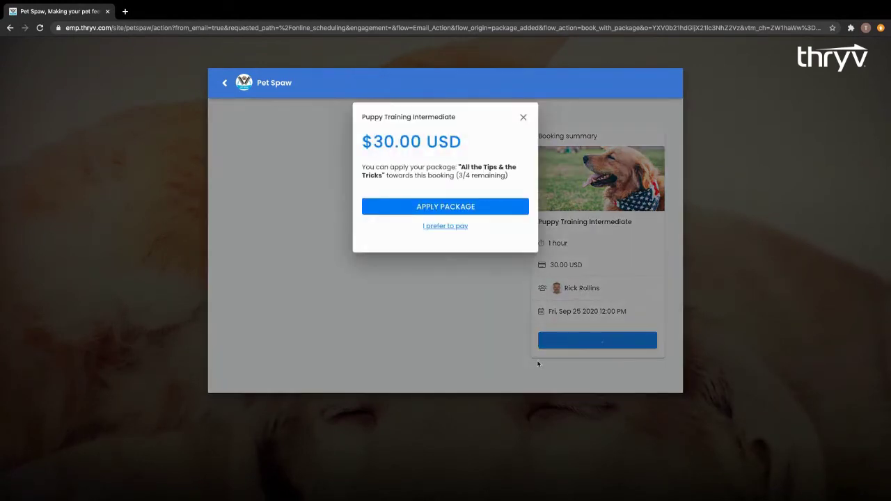
pyautogui.click(451, 209)
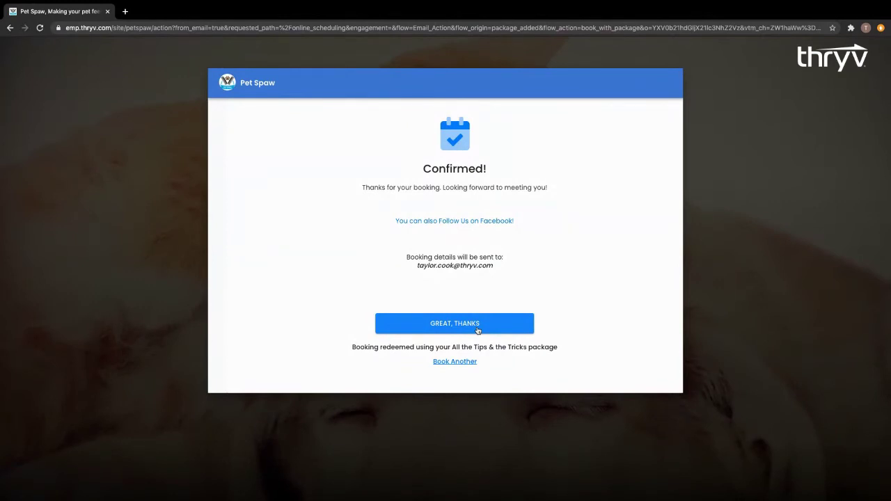
pyautogui.click(477, 329)
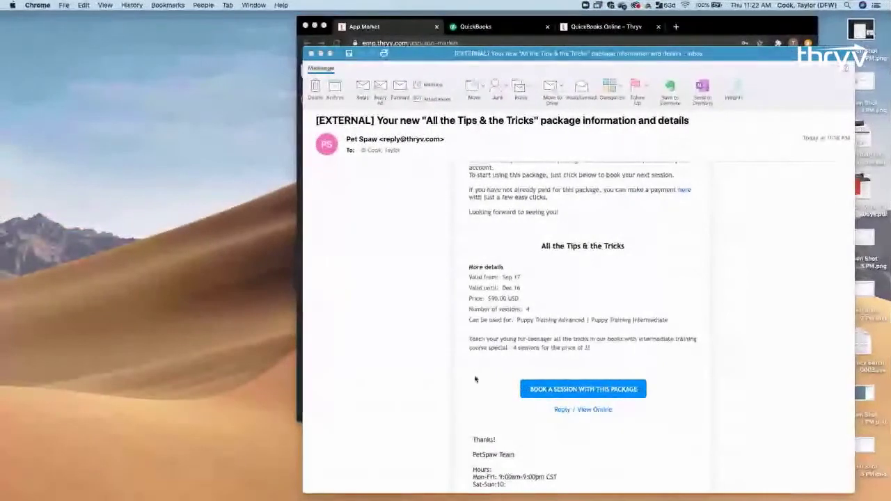
# Expand the App Market window to full screen, and return from the client's upcoming bookings to the service menu
pyautogui.click(327, 26)
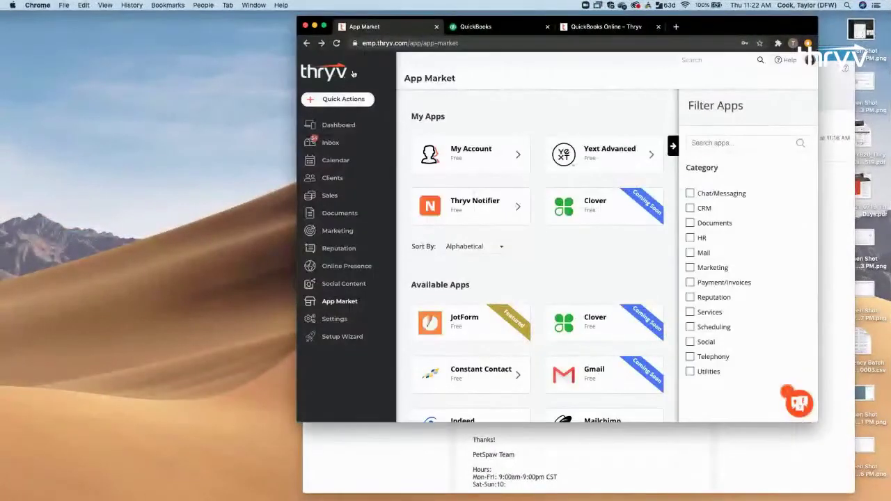
pyautogui.click(325, 26)
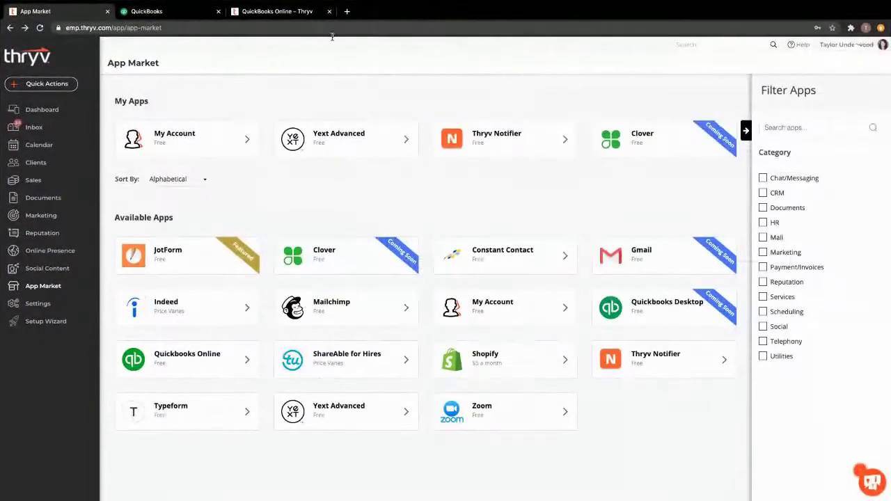
pyautogui.hotkey('ctrl', 'Right')
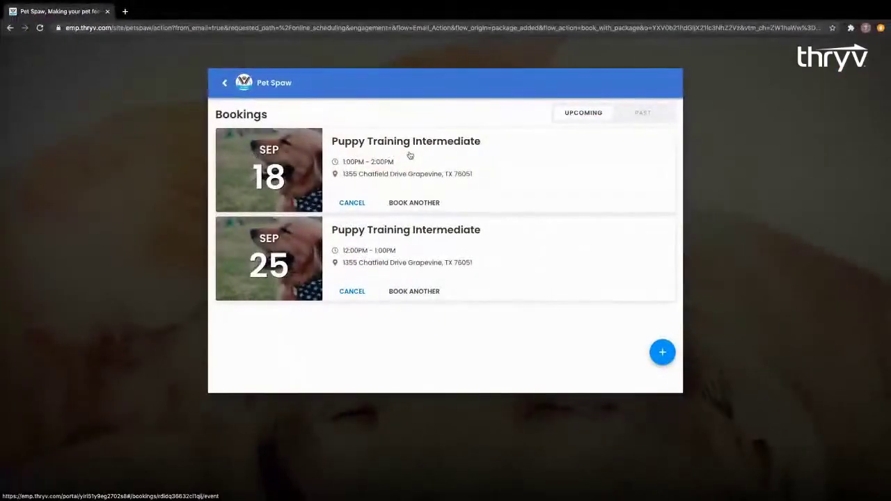
pyautogui.click(224, 83)
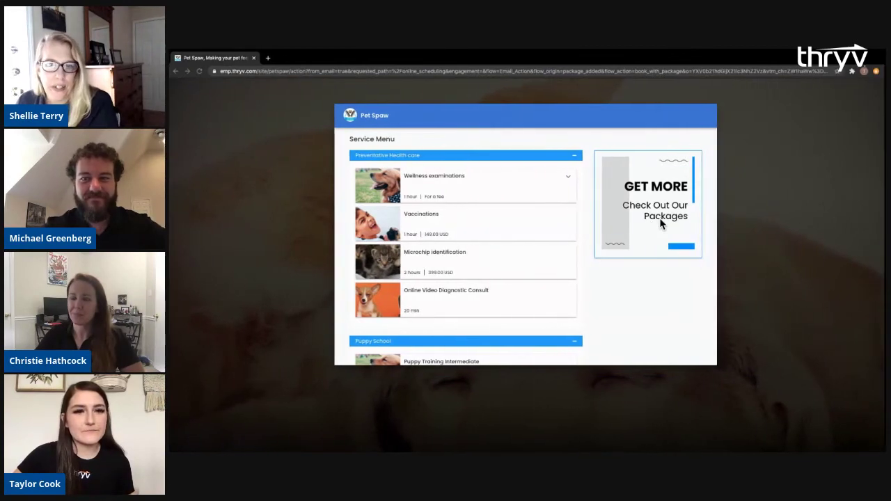
# Open the Quickbooks Online listing in the App Market and start getting the app
pyautogui.hotkey('ctrl', 'Left')
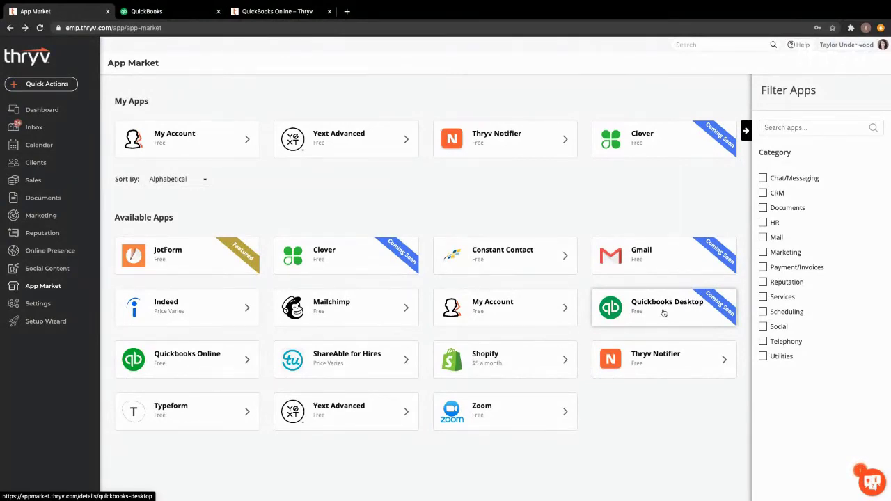
pyautogui.click(223, 369)
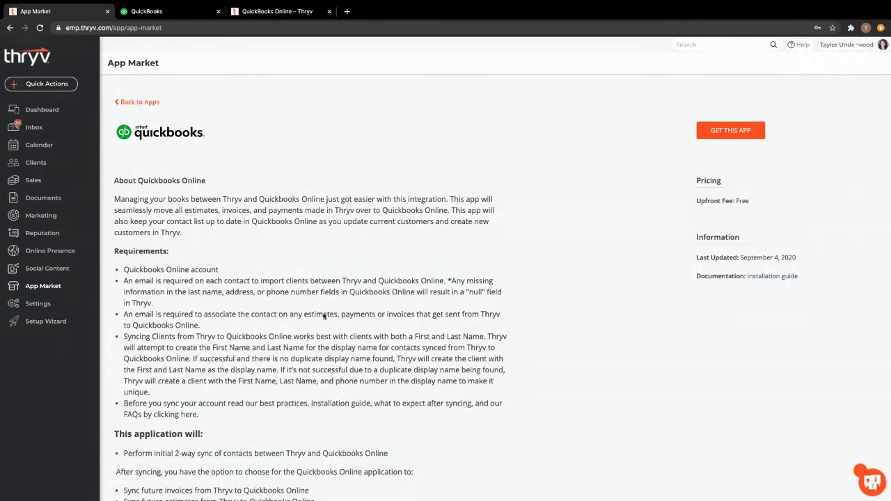
pyautogui.click(715, 132)
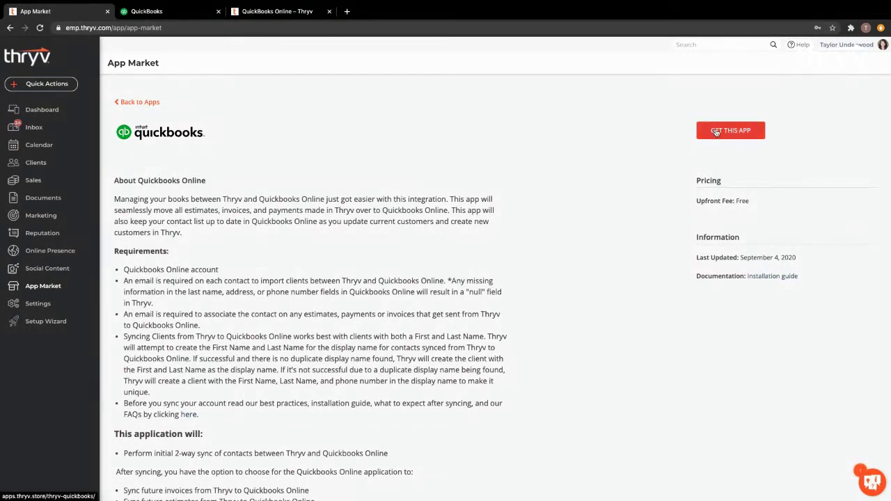
pyautogui.click(715, 133)
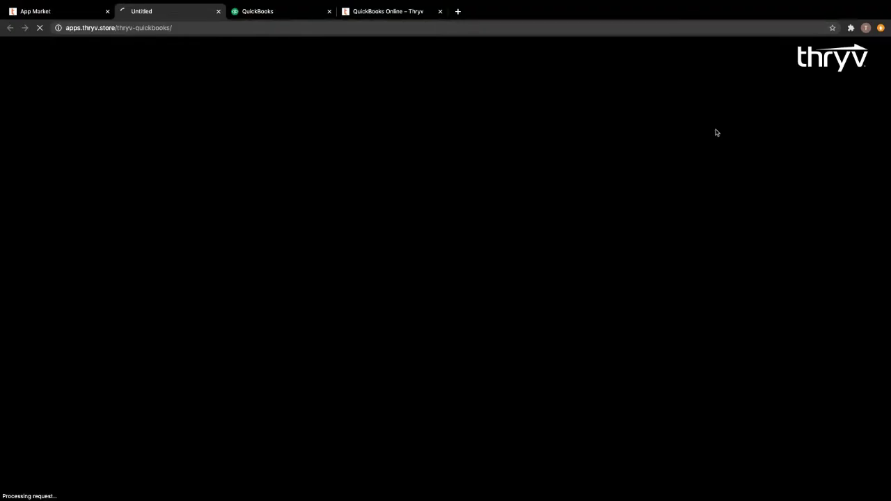
# Switch to QuickBooks and open its customer list
pyautogui.click(305, 14)
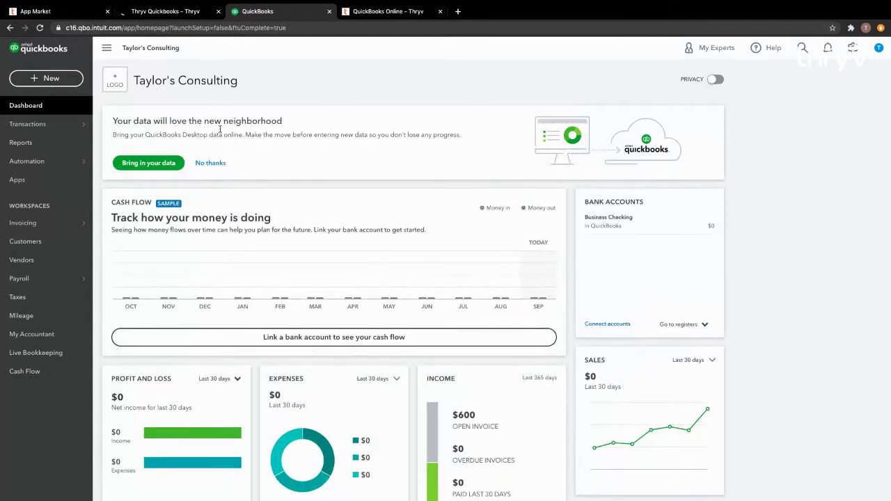
pyautogui.click(43, 241)
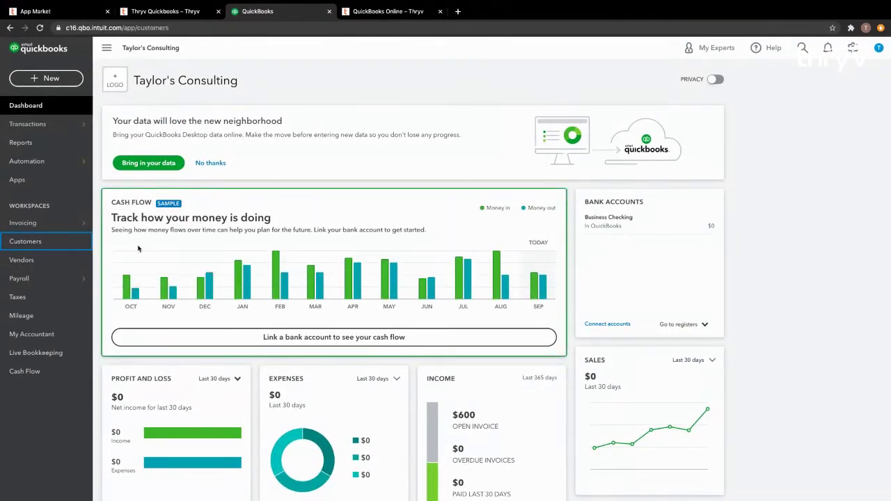
pyautogui.click(56, 242)
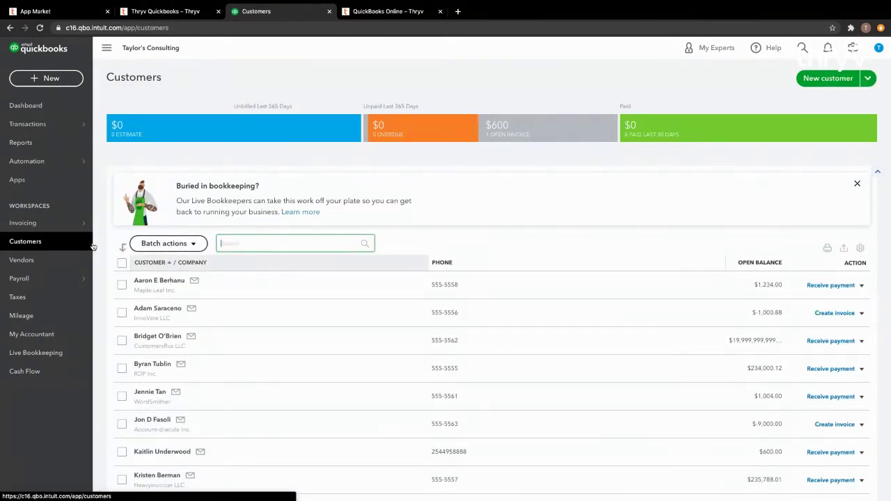
# Return to the Thryv Quickbooks page, accept the request for access to the Thryv account, and connect Thryv to Taylor's Consulting
pyautogui.click(167, 20)
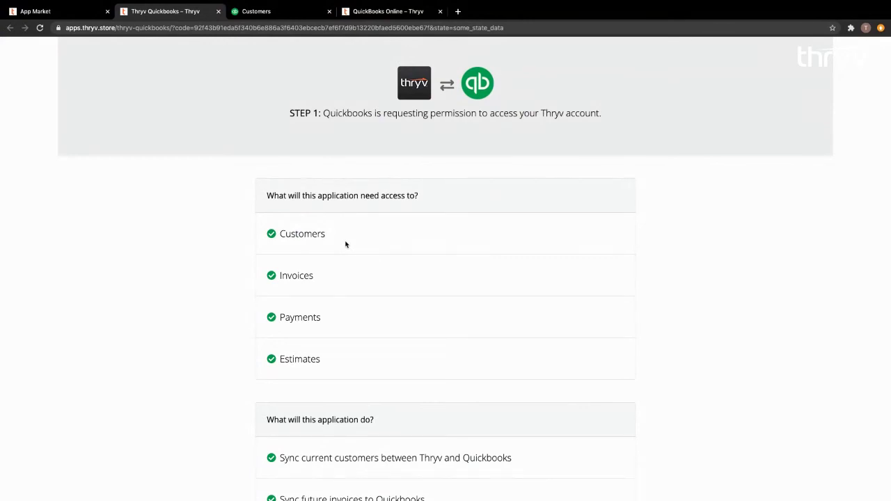
pyautogui.scroll(-2, 345, 244)
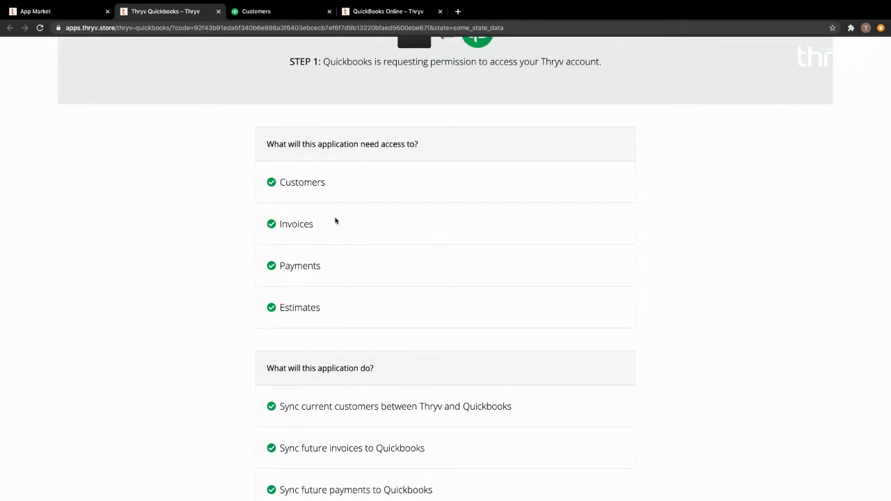
pyautogui.scroll(-2, 334, 221)
pyautogui.scroll(2, 335, 221)
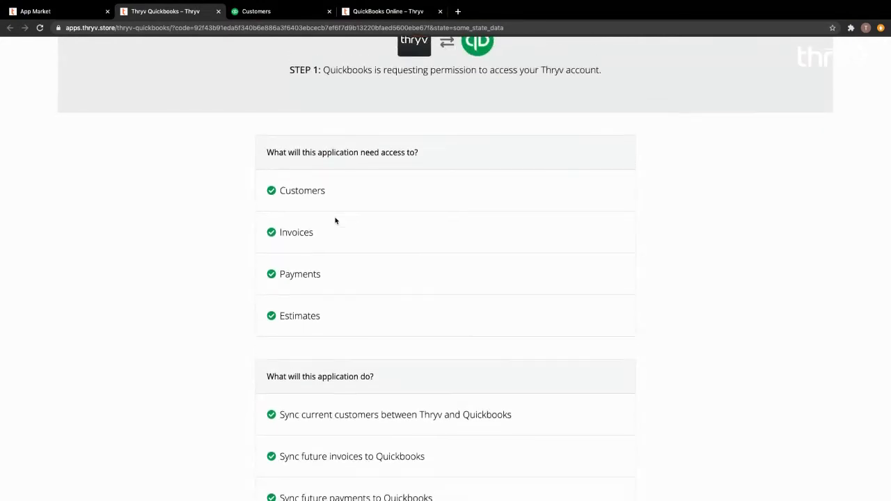
pyautogui.scroll(-5, 335, 221)
pyautogui.scroll(-1, 328, 231)
pyautogui.click(365, 446)
pyautogui.click(422, 466)
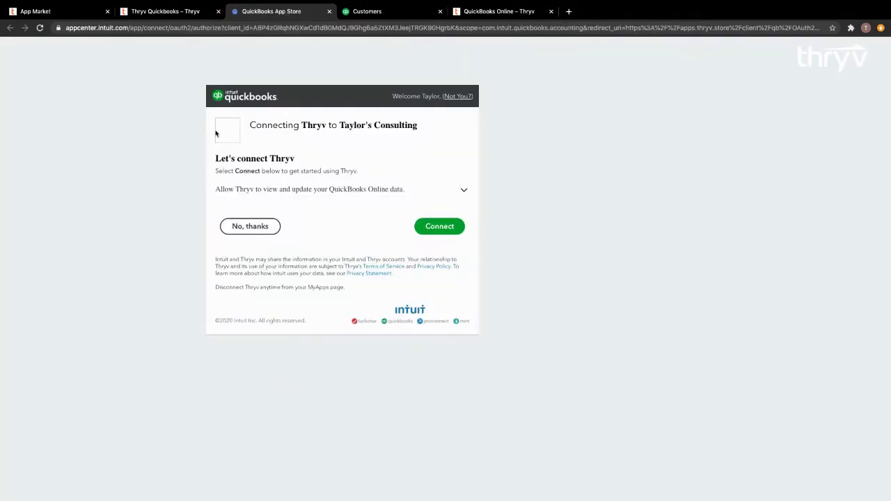
pyautogui.click(433, 227)
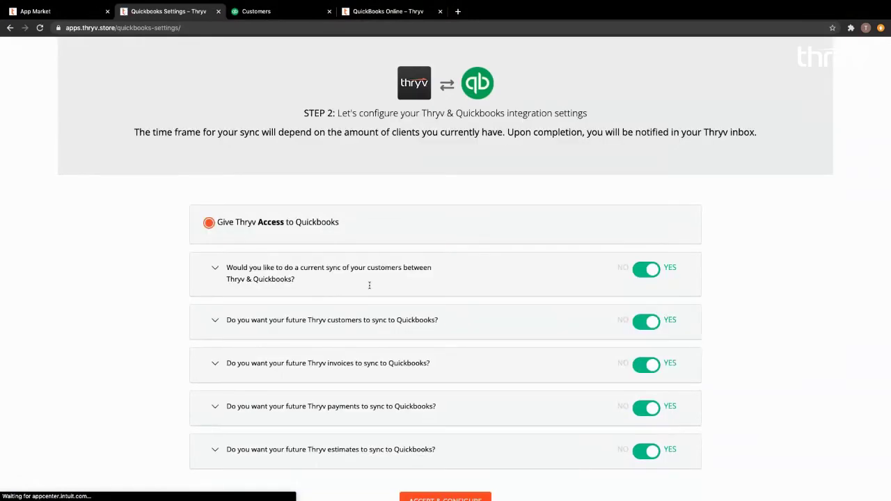
# Accept the integration settings with current customer sync and future customer, invoice, payment and estimate sync enabled, then return to Thryv's Quickbooks Online listing
pyautogui.scroll(-1, 369, 288)
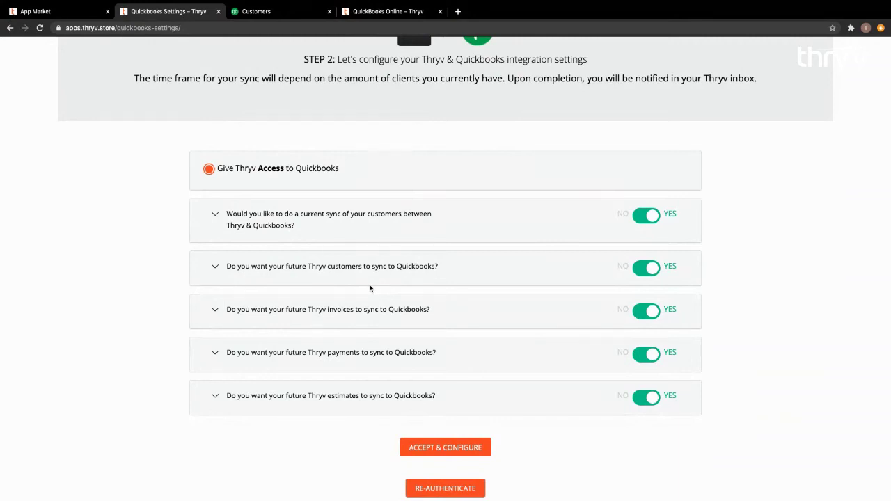
pyautogui.scroll(-1, 318, 253)
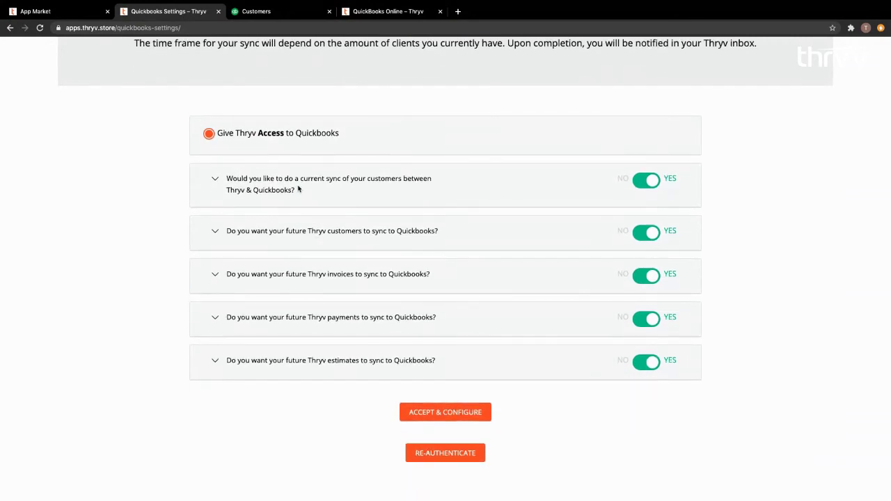
pyautogui.scroll(-1, 341, 178)
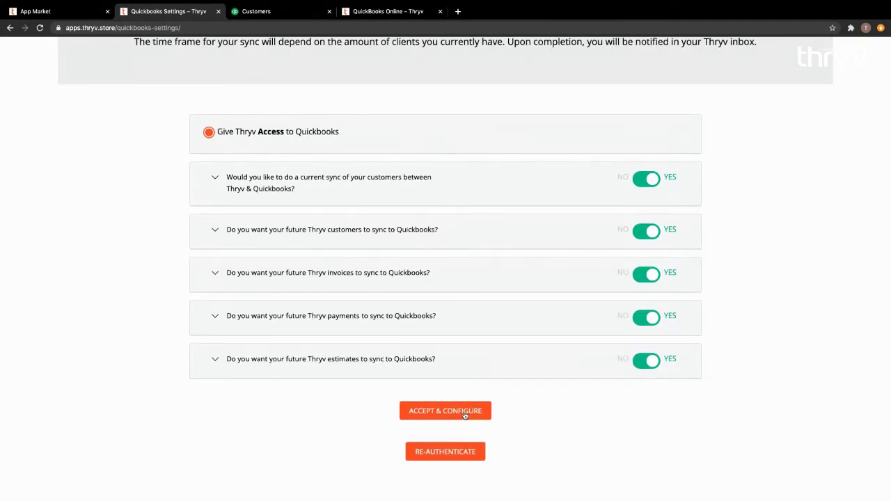
pyautogui.click(439, 411)
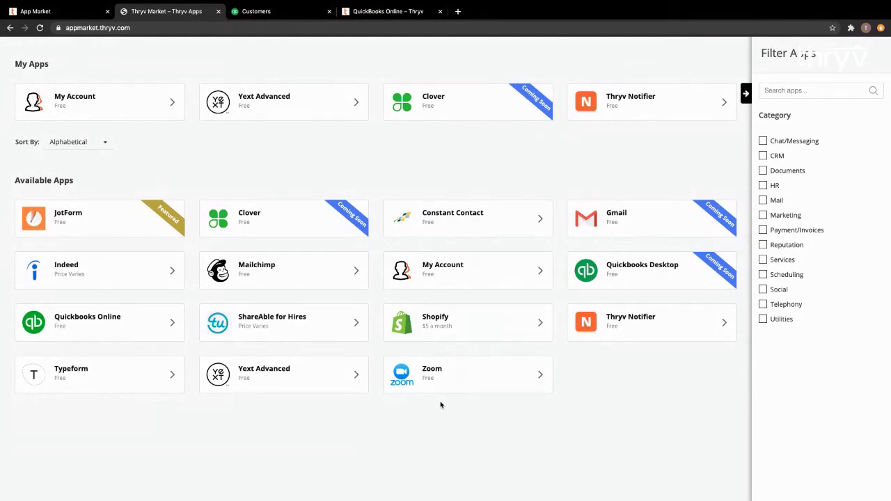
pyautogui.click(69, 12)
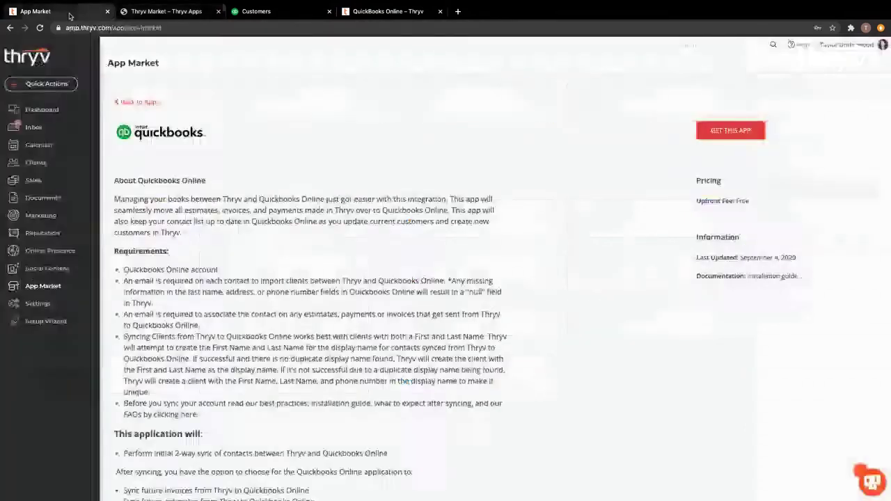